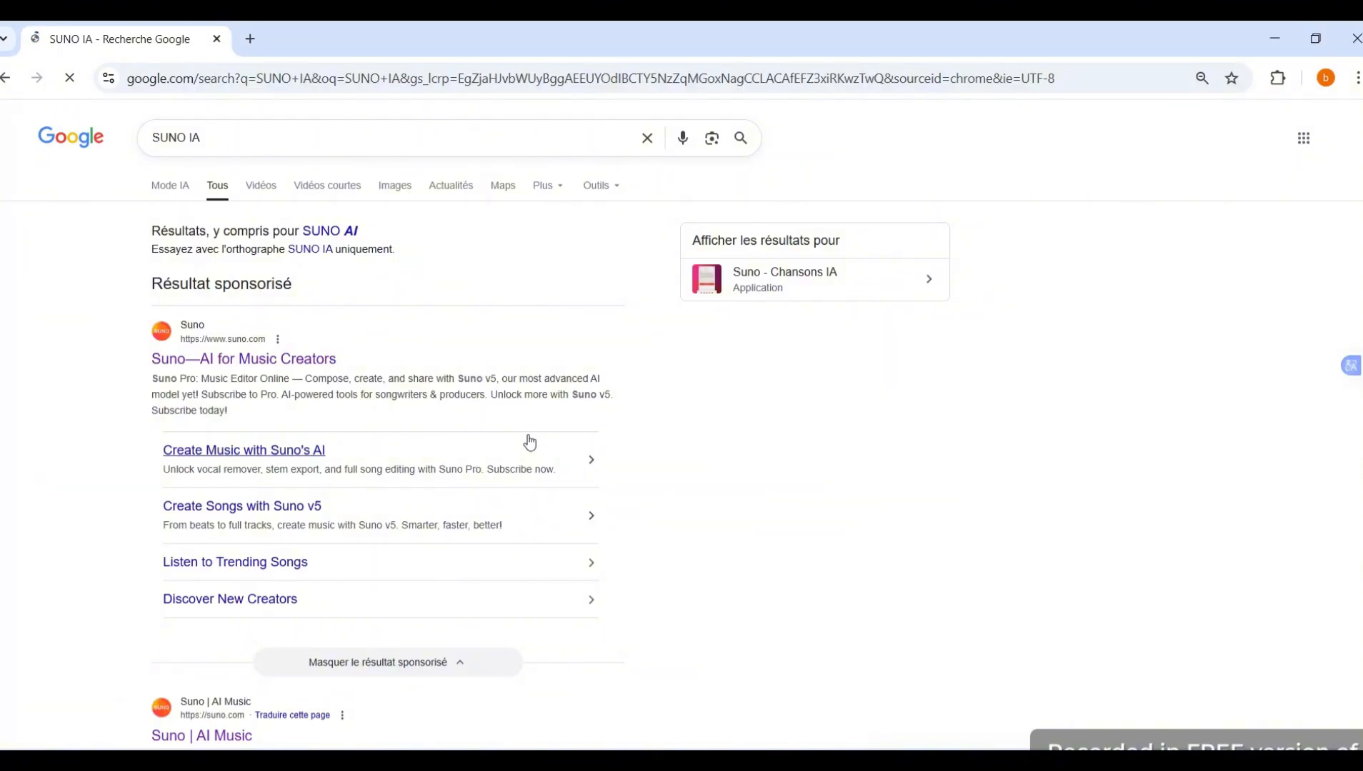
# Open the Suno AI music website from the sponsored search result.
pyautogui.click(237, 363)
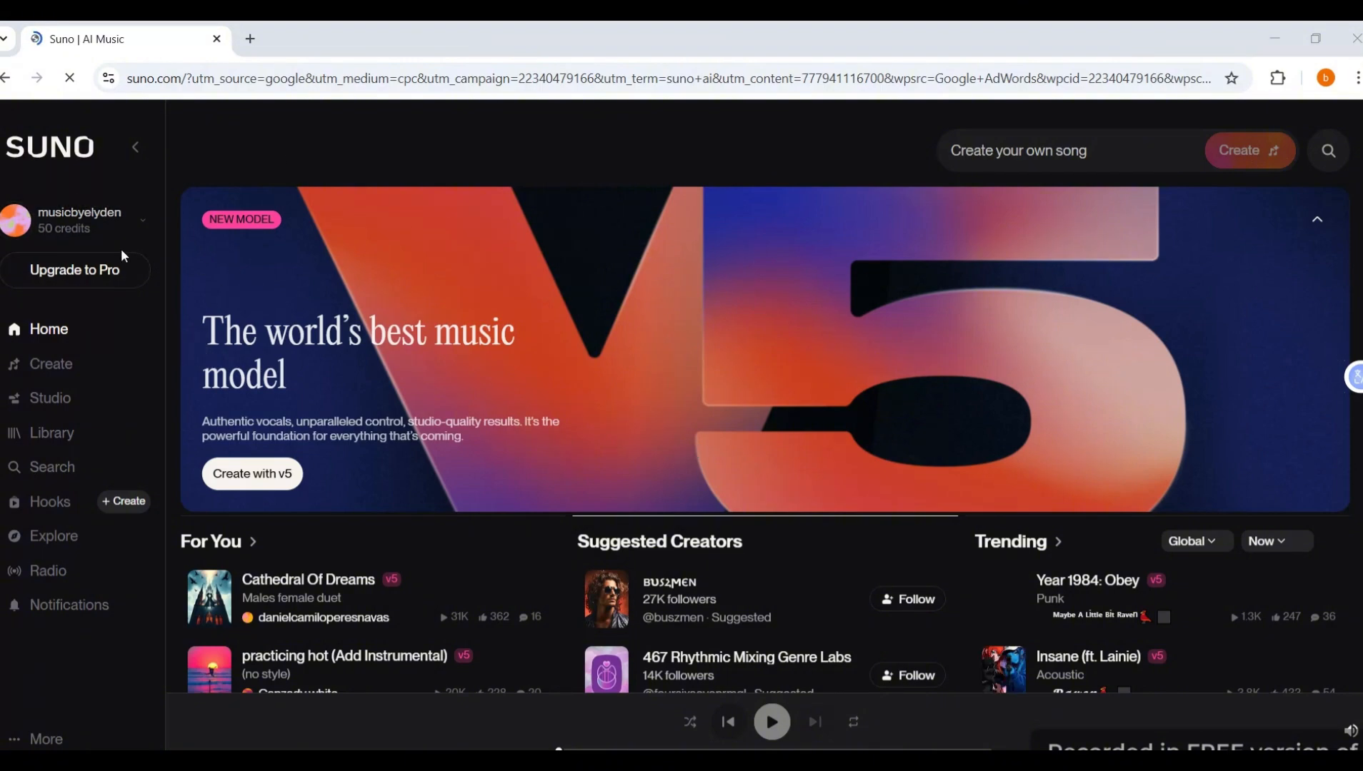
# Look through the account options and the Studio subscription offer on Suno.
pyautogui.click(18, 227)
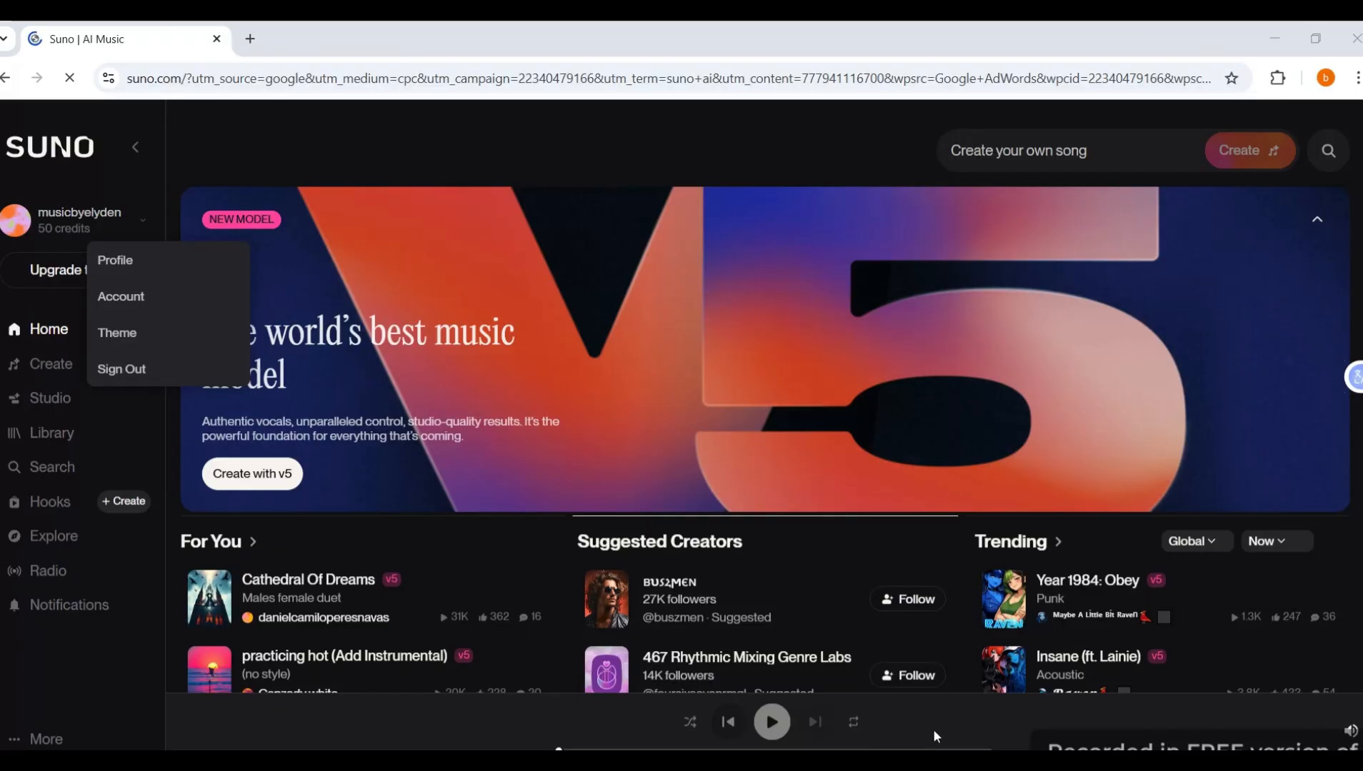
pyautogui.click(68, 400)
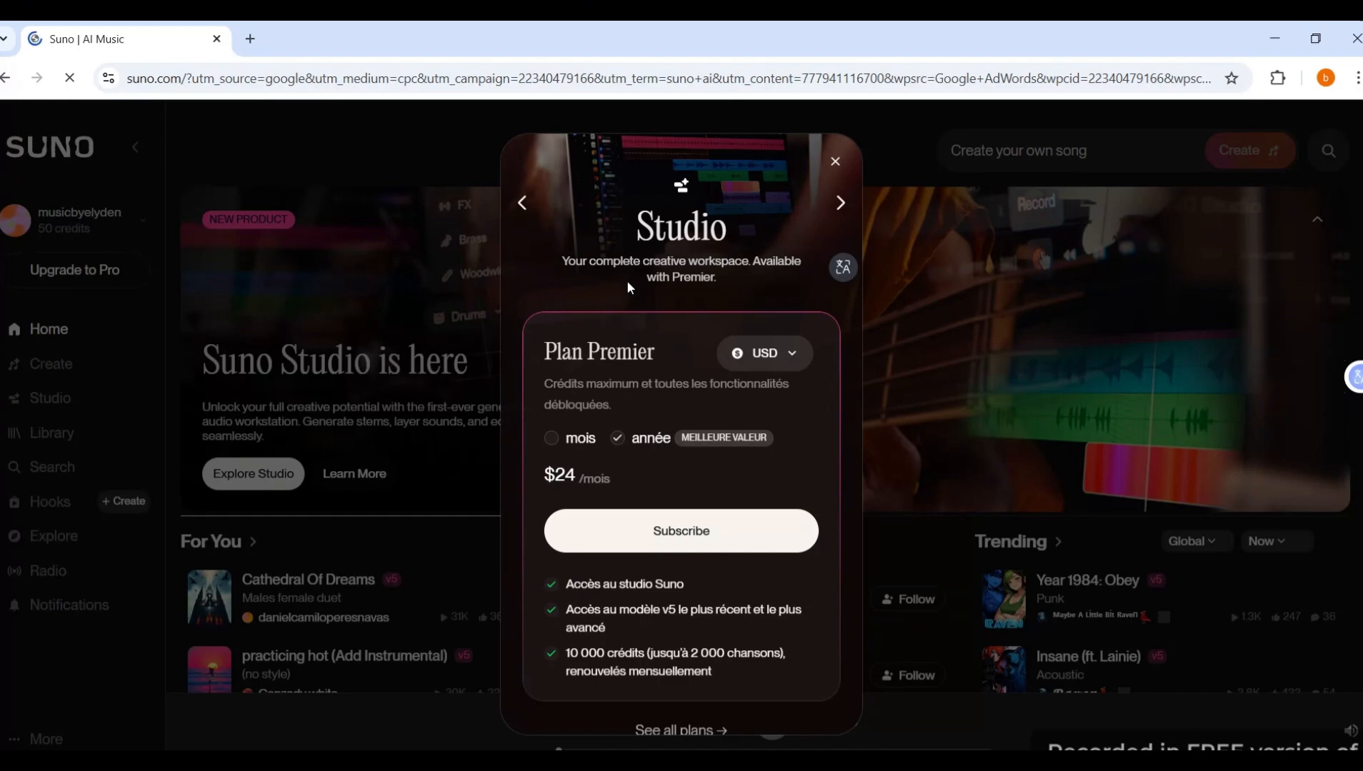
pyautogui.click(847, 164)
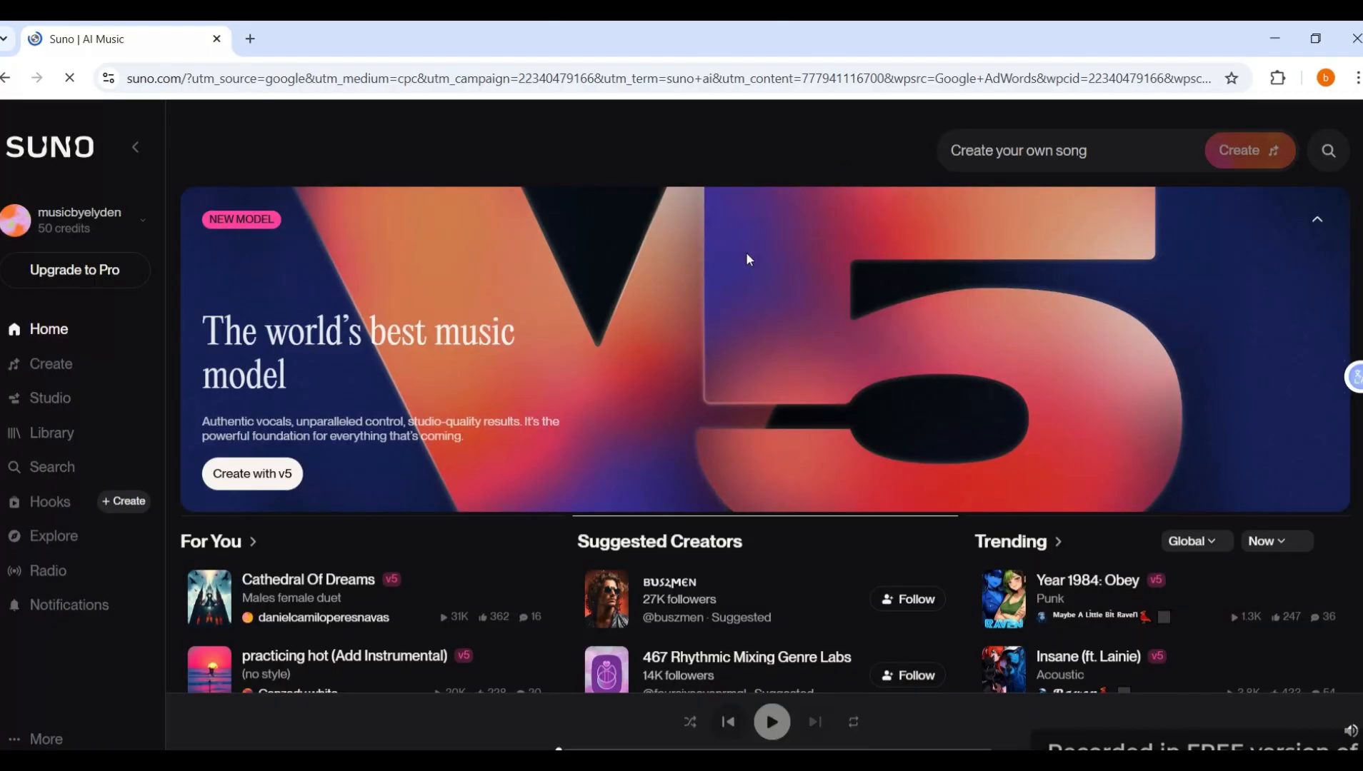
pyautogui.click(1027, 158)
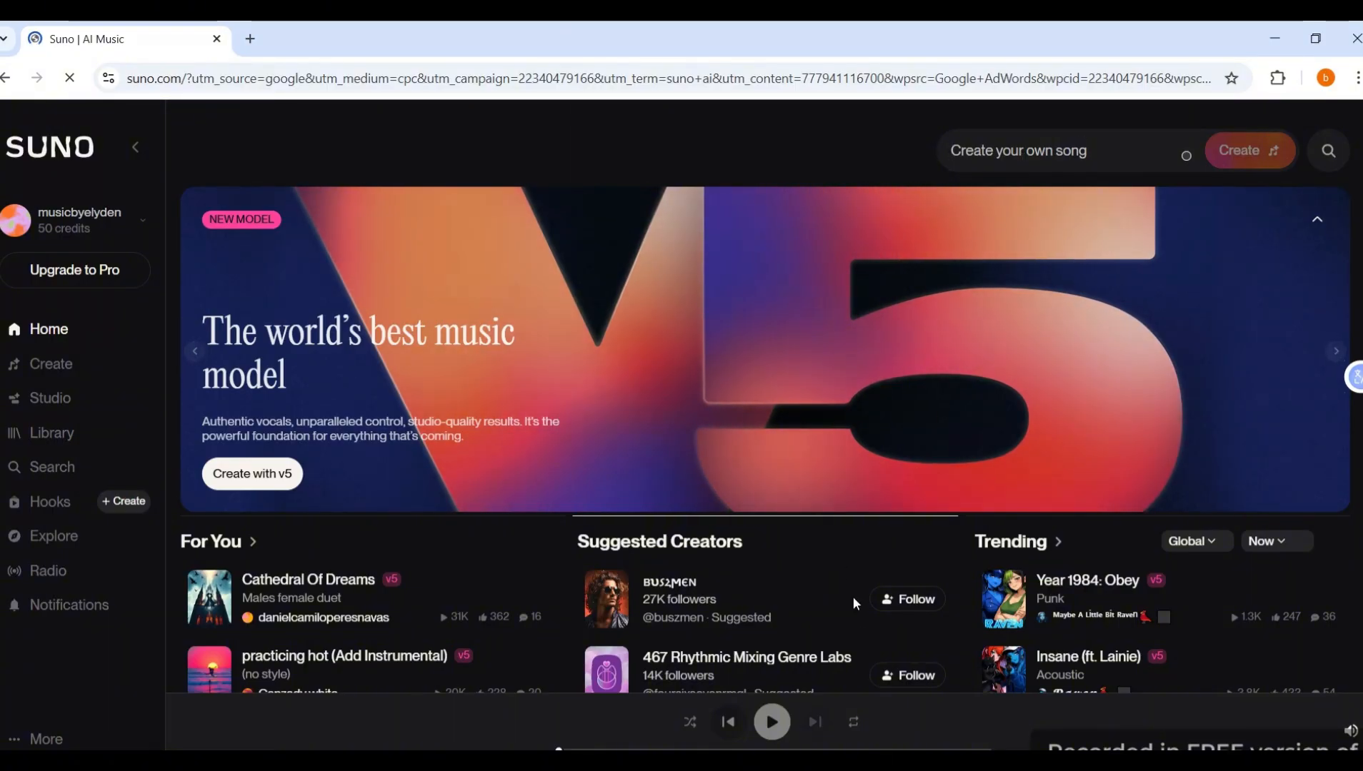
# Search Google for "chat gpt" in a new browser tab and open the ChatGPT website.
pyautogui.click(250, 38)
pyautogui.click(404, 447)
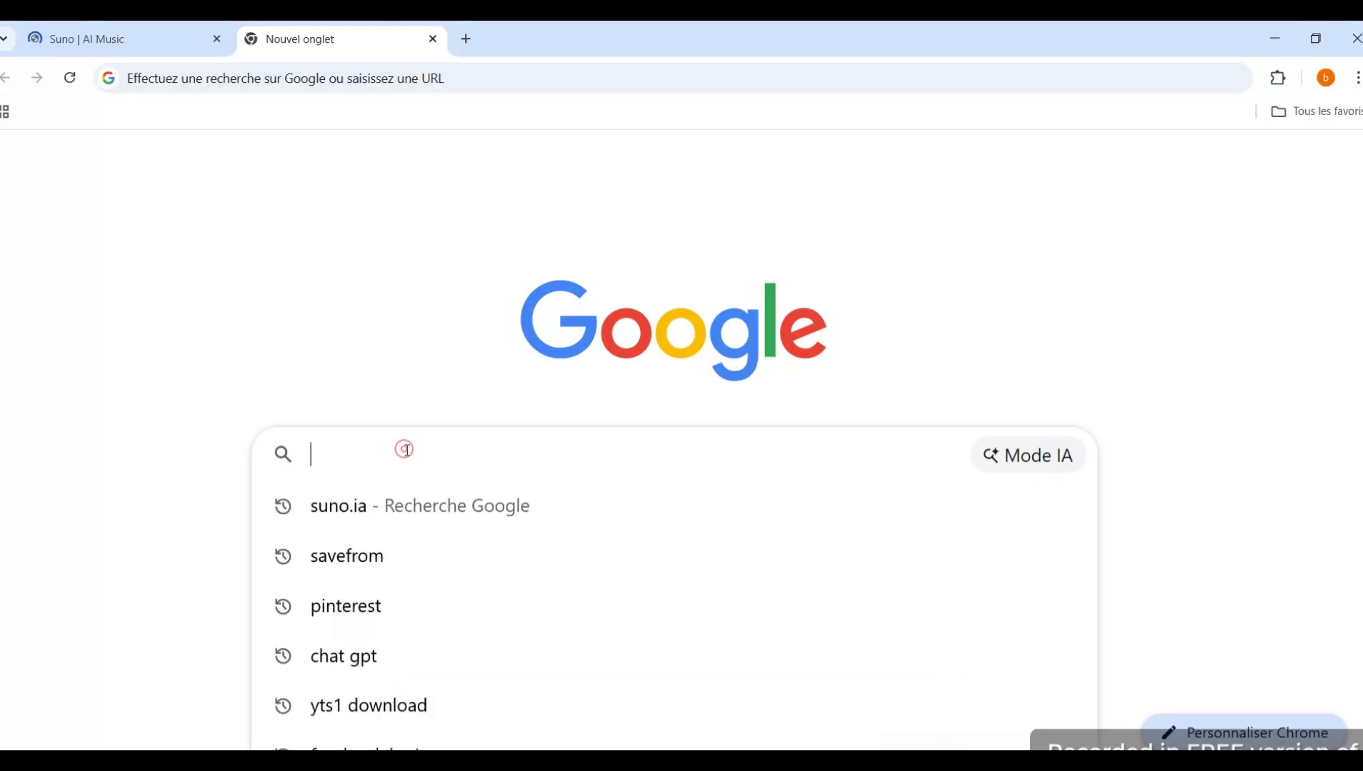
pyautogui.click(367, 656)
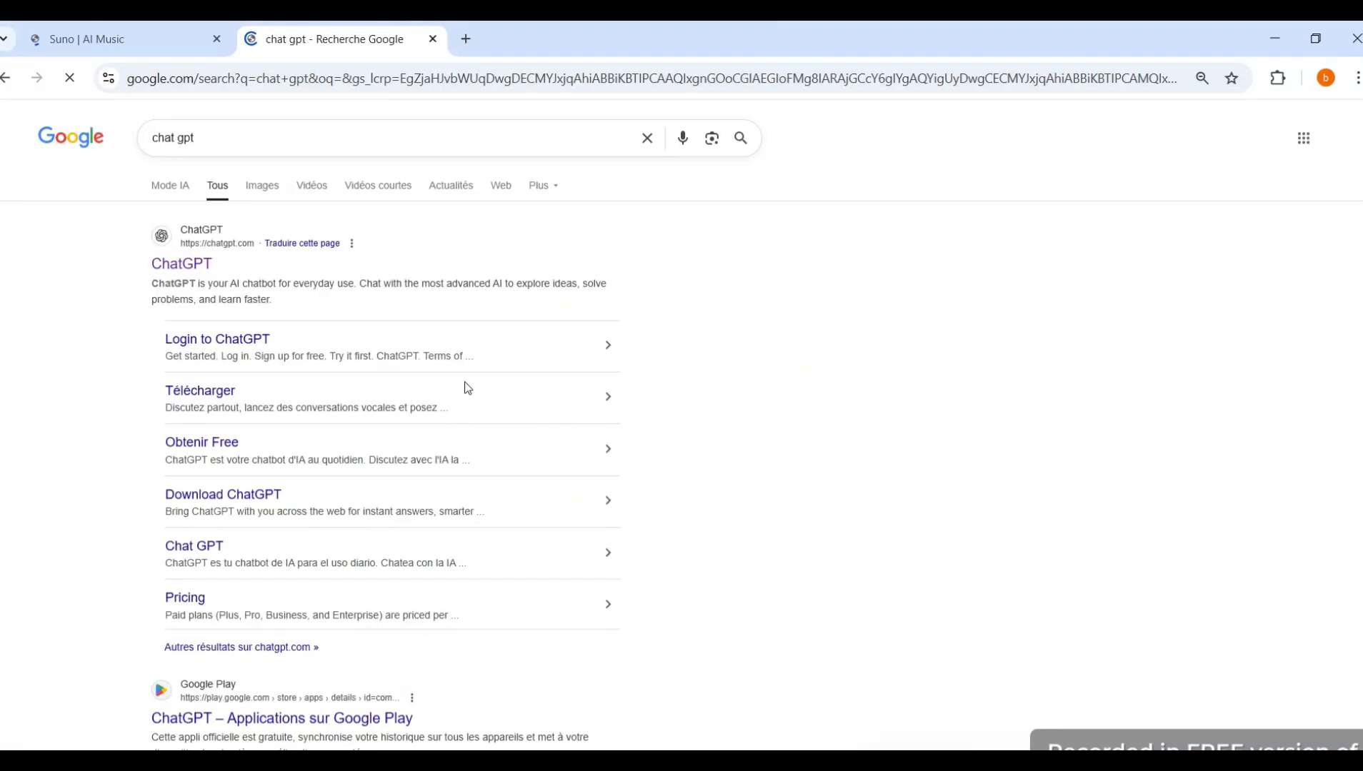
pyautogui.click(214, 267)
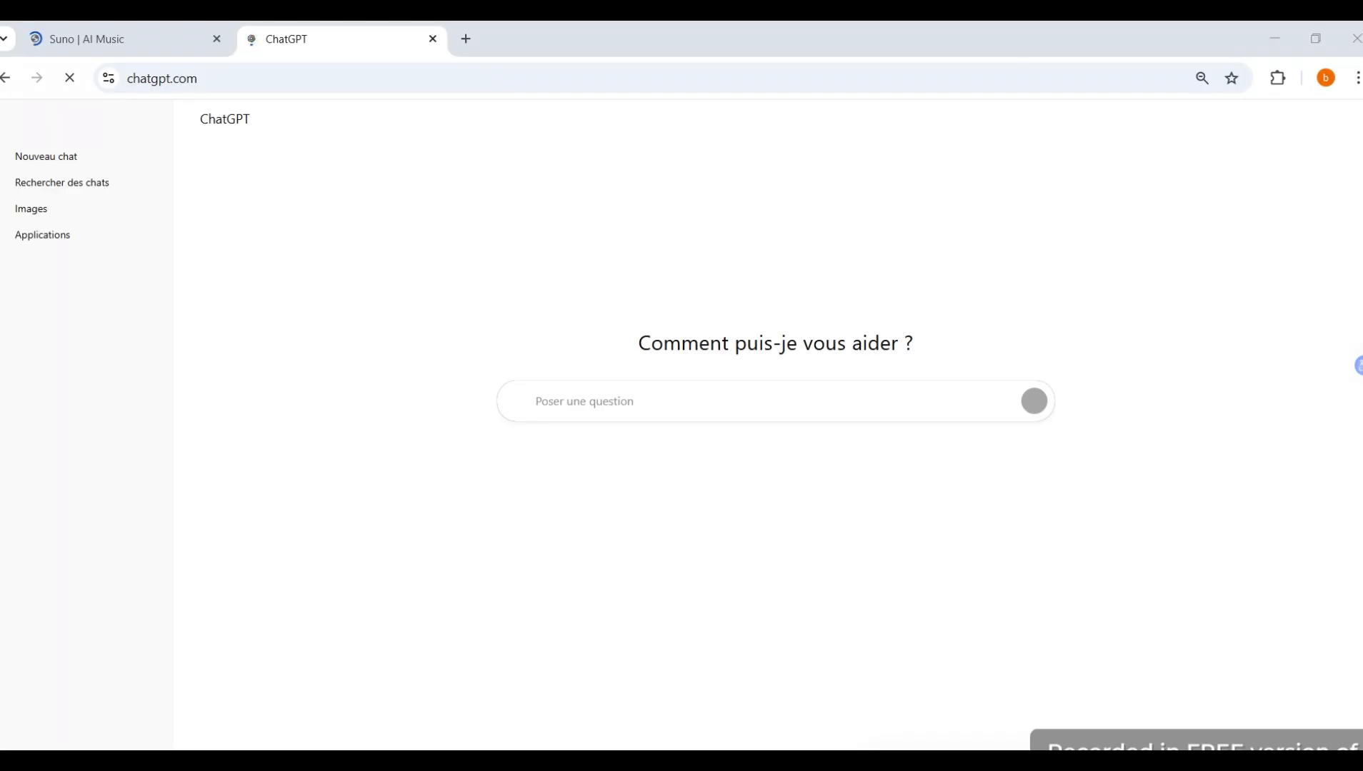
# Search Google in another new browser tab for "parole dr yaro minimum ça" to find the song's lyrics.
pyautogui.click(466, 39)
pyautogui.click(403, 447)
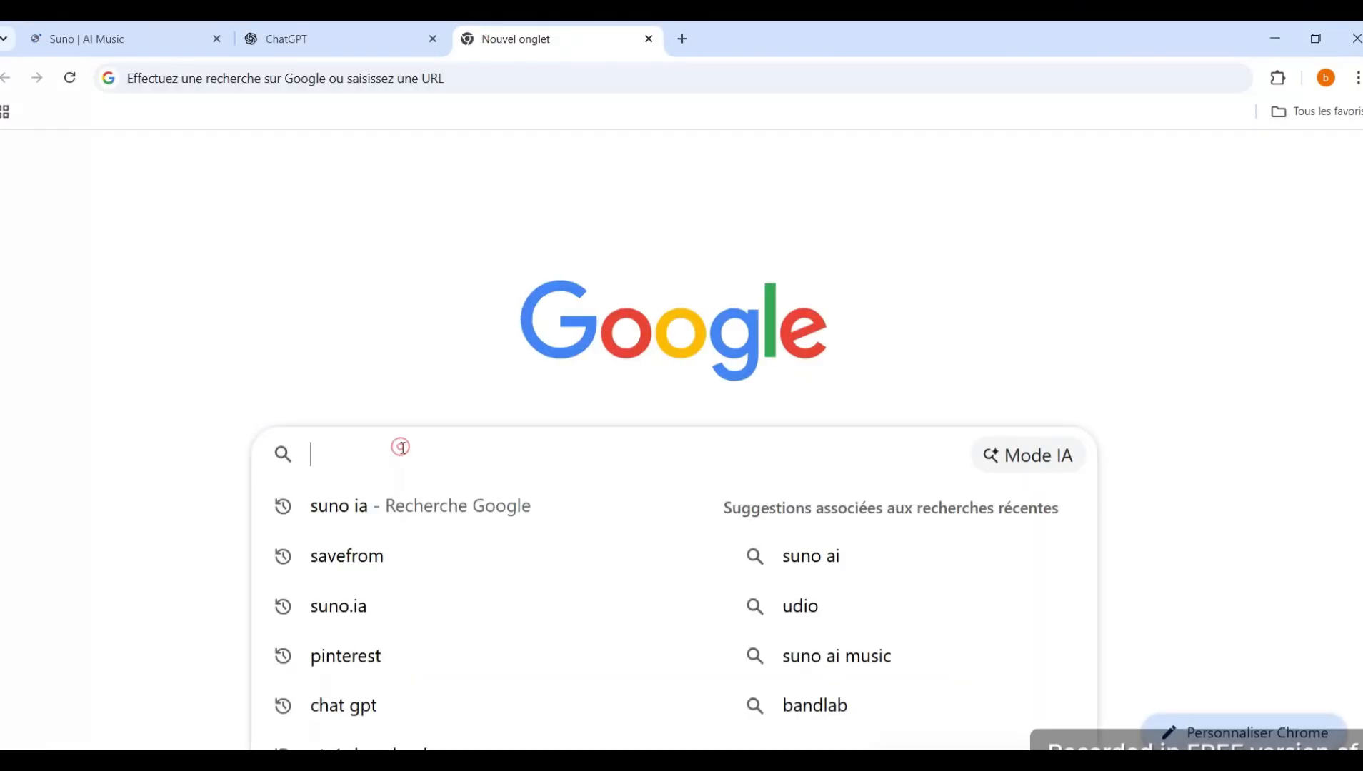
pyautogui.write('P')
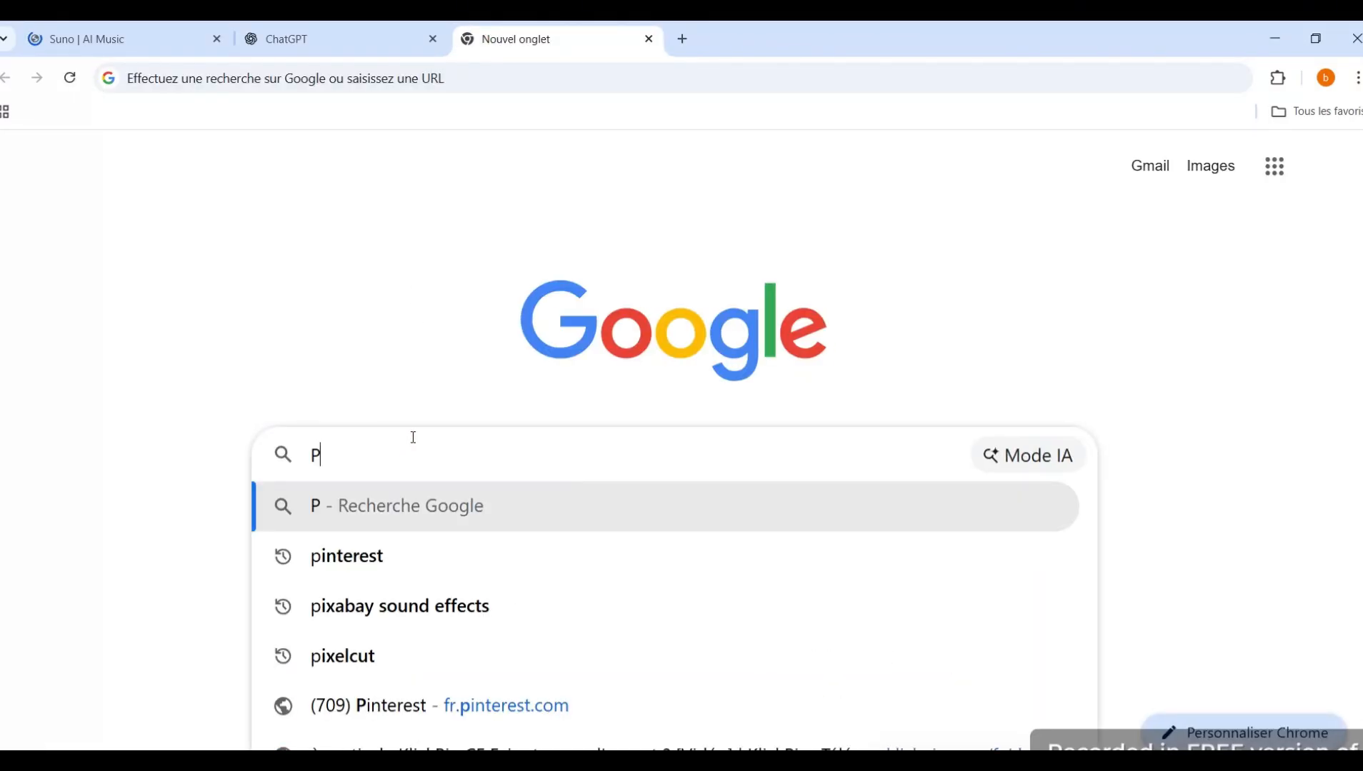
pyautogui.write('AROLE')
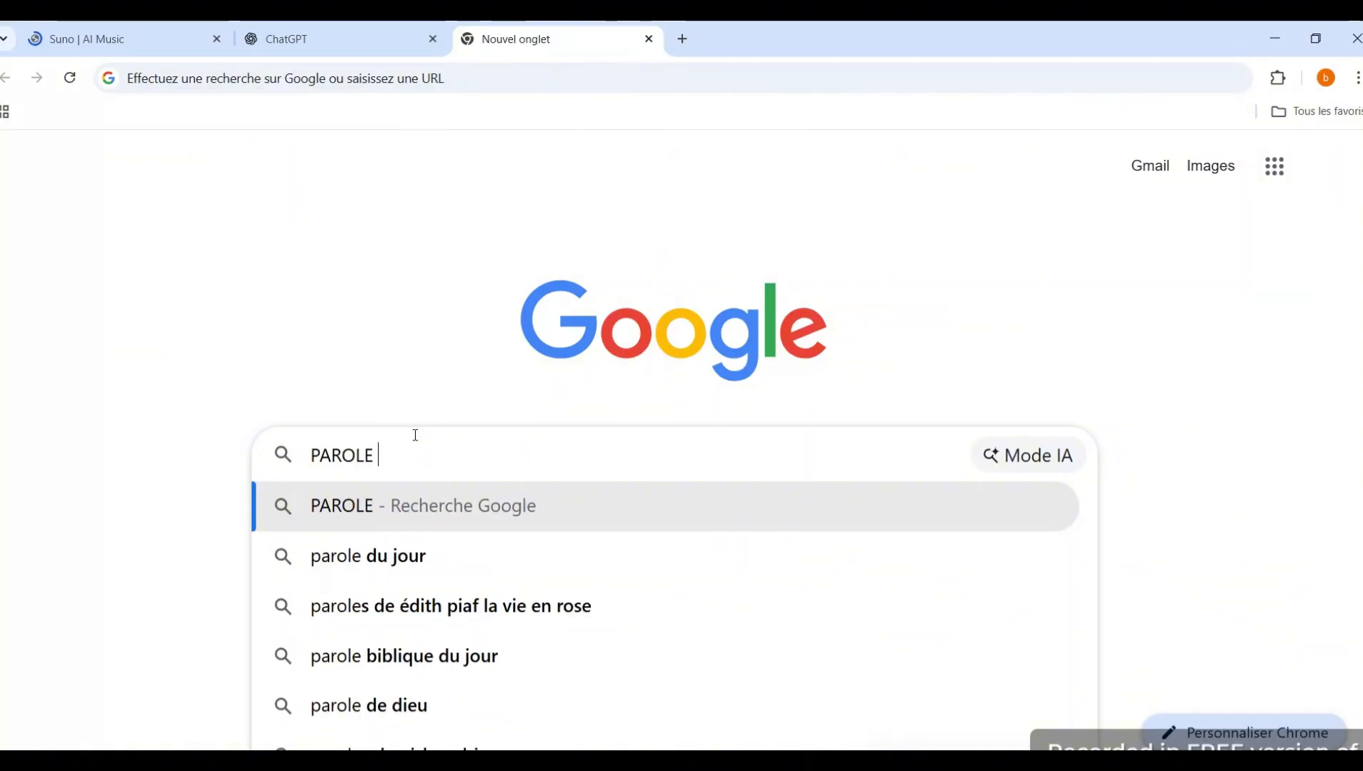
pyautogui.write(' DR YA')
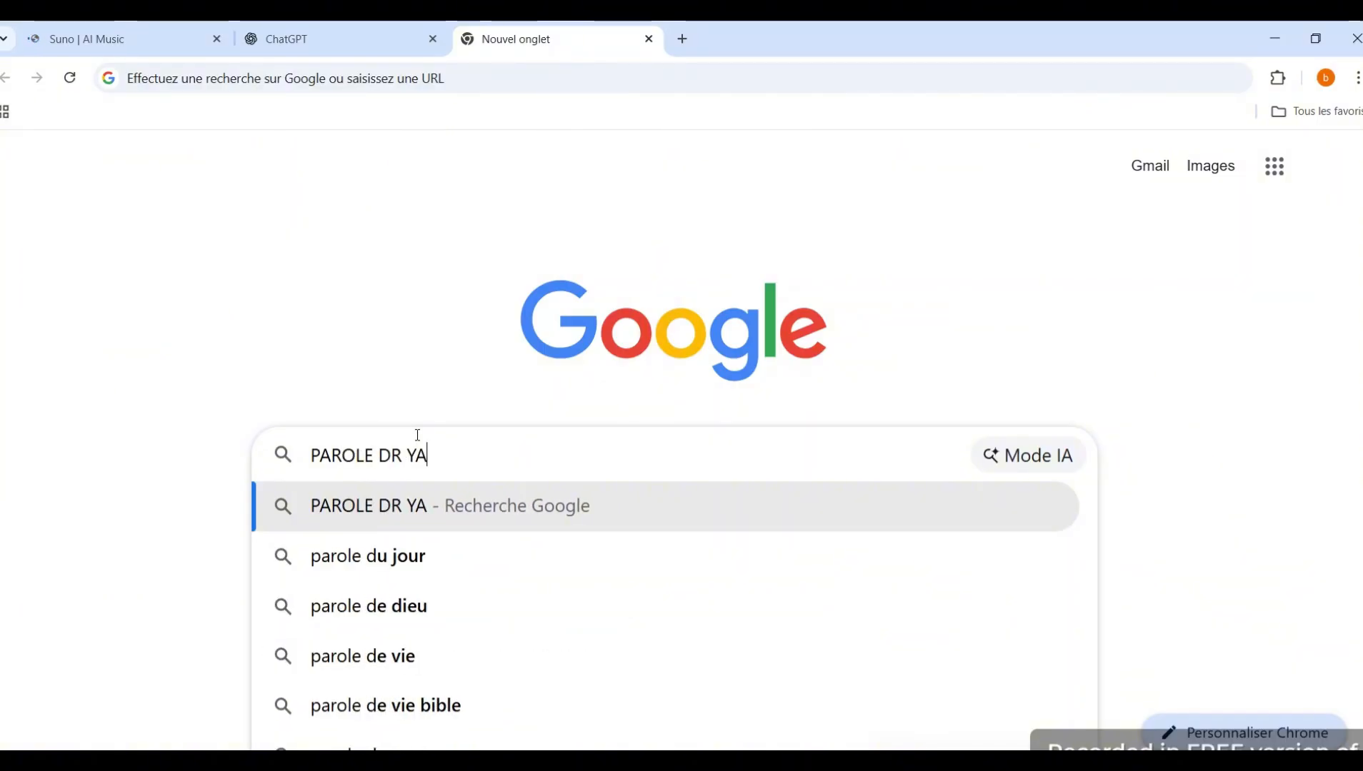
pyautogui.write('RO M')
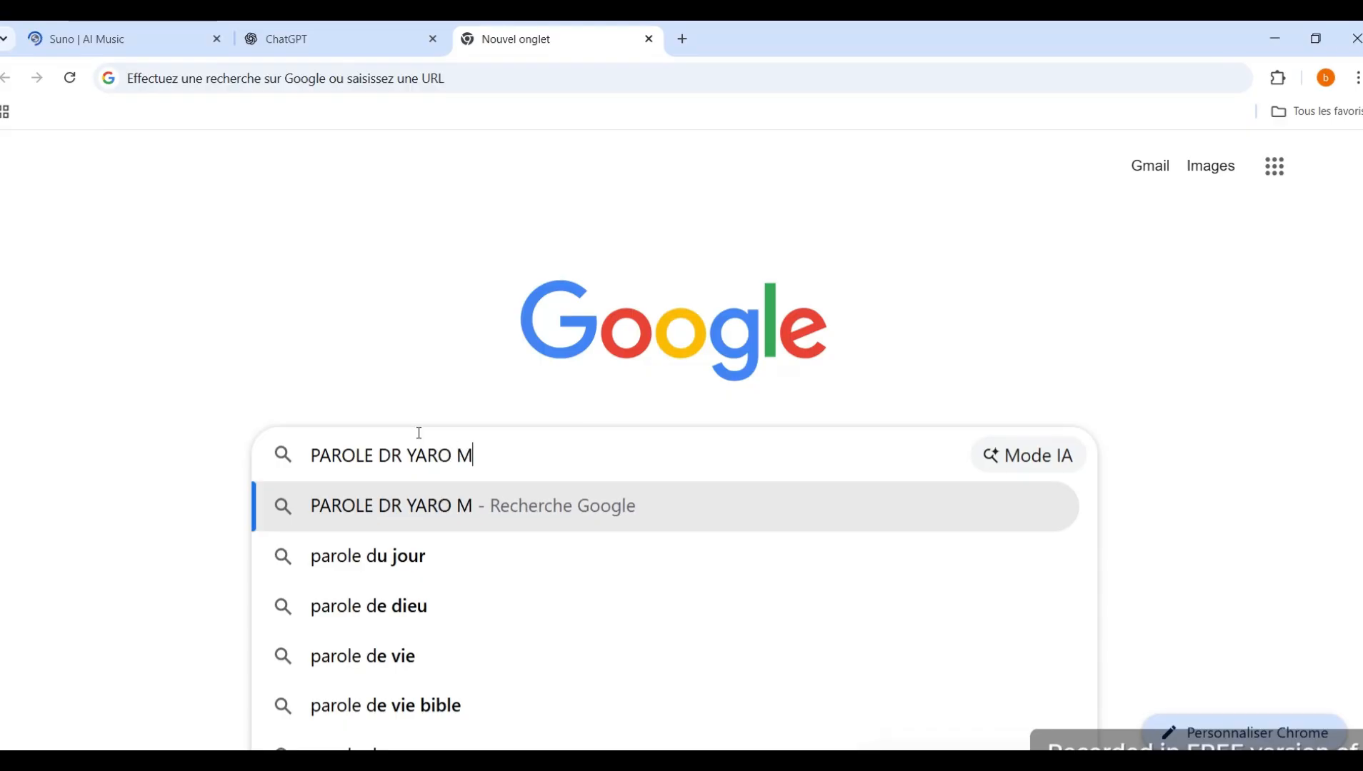
pyautogui.write('INIM')
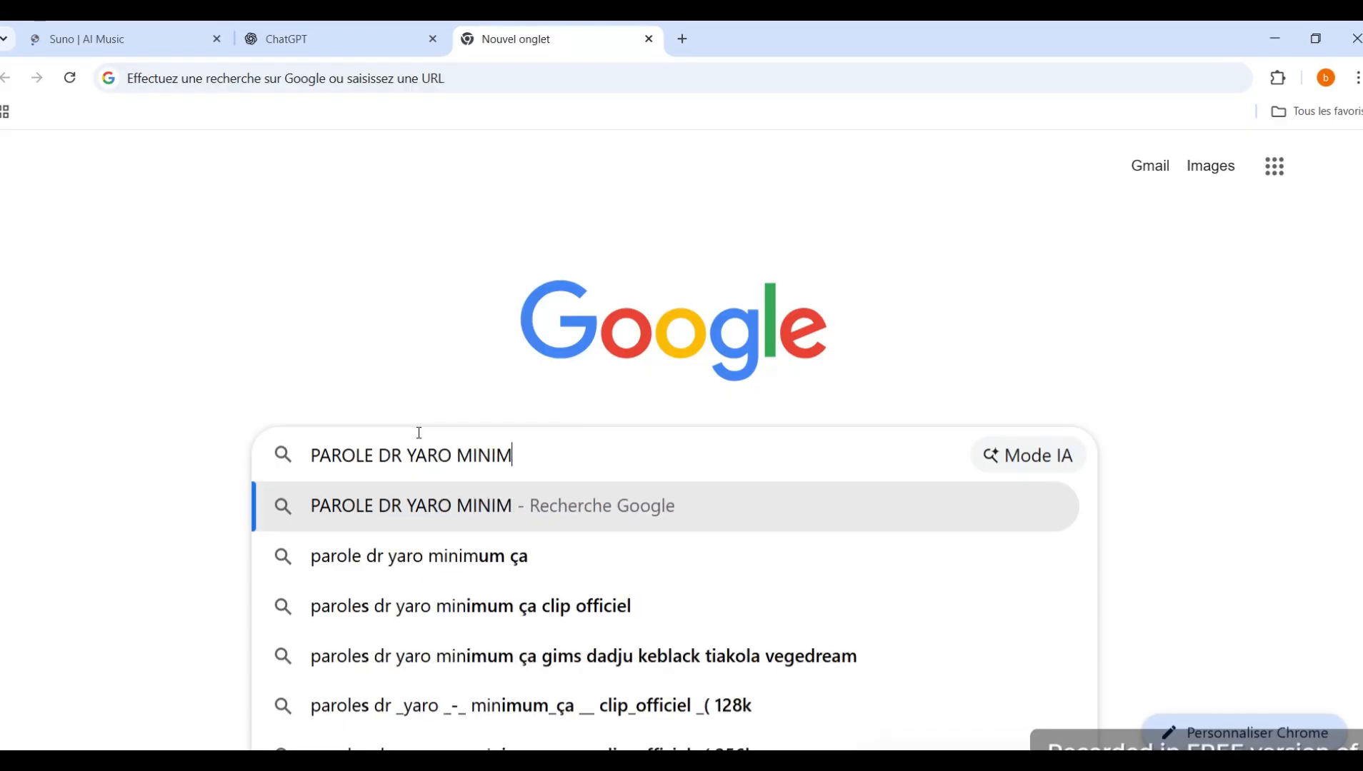
pyautogui.click(446, 556)
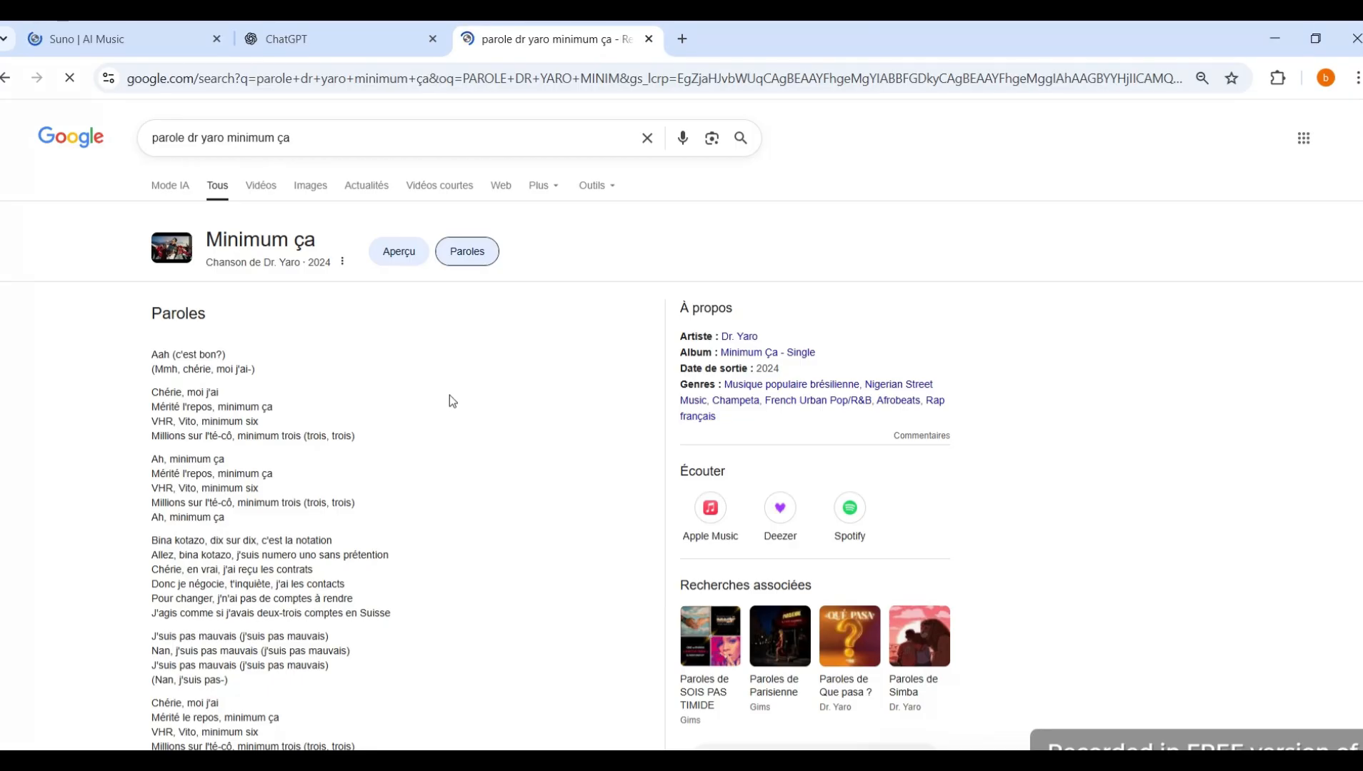
# Copy the Minimum ça lyrics from "Aah (c'est bon?)" down to the second "Nan, j'suis pas mauvais" line.
pyautogui.click(406, 416)
pyautogui.scroll(-9, 397, 532)
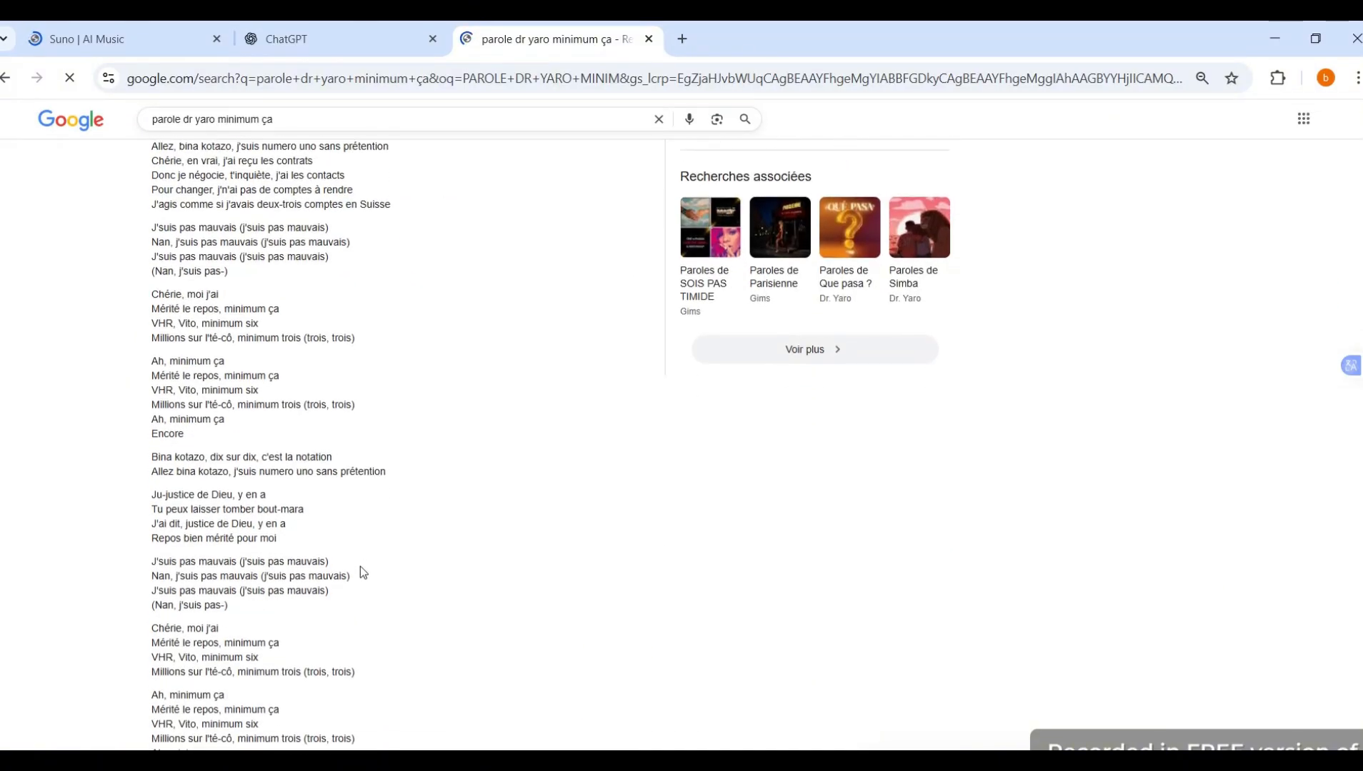
pyautogui.moveTo(360, 571); pyautogui.dragTo(149, 360)
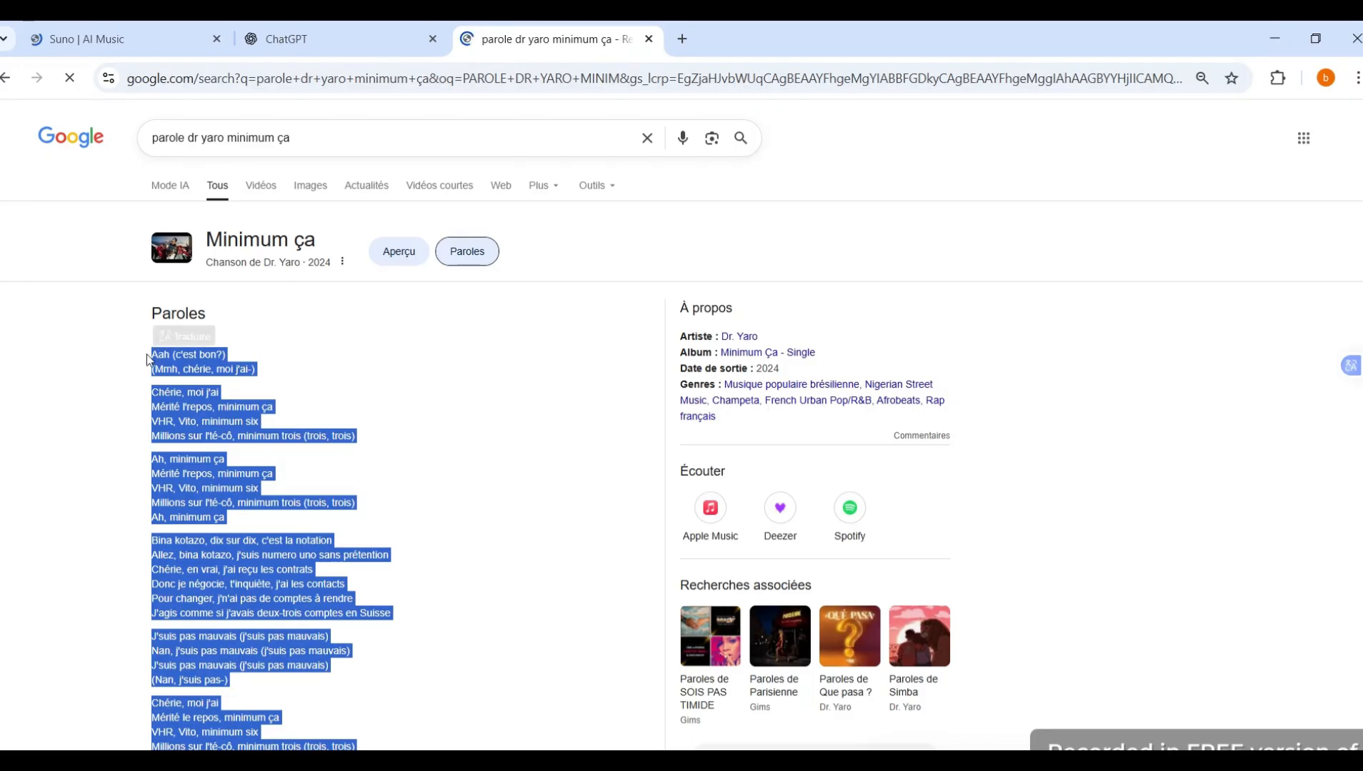
pyautogui.rightClick(175, 355)
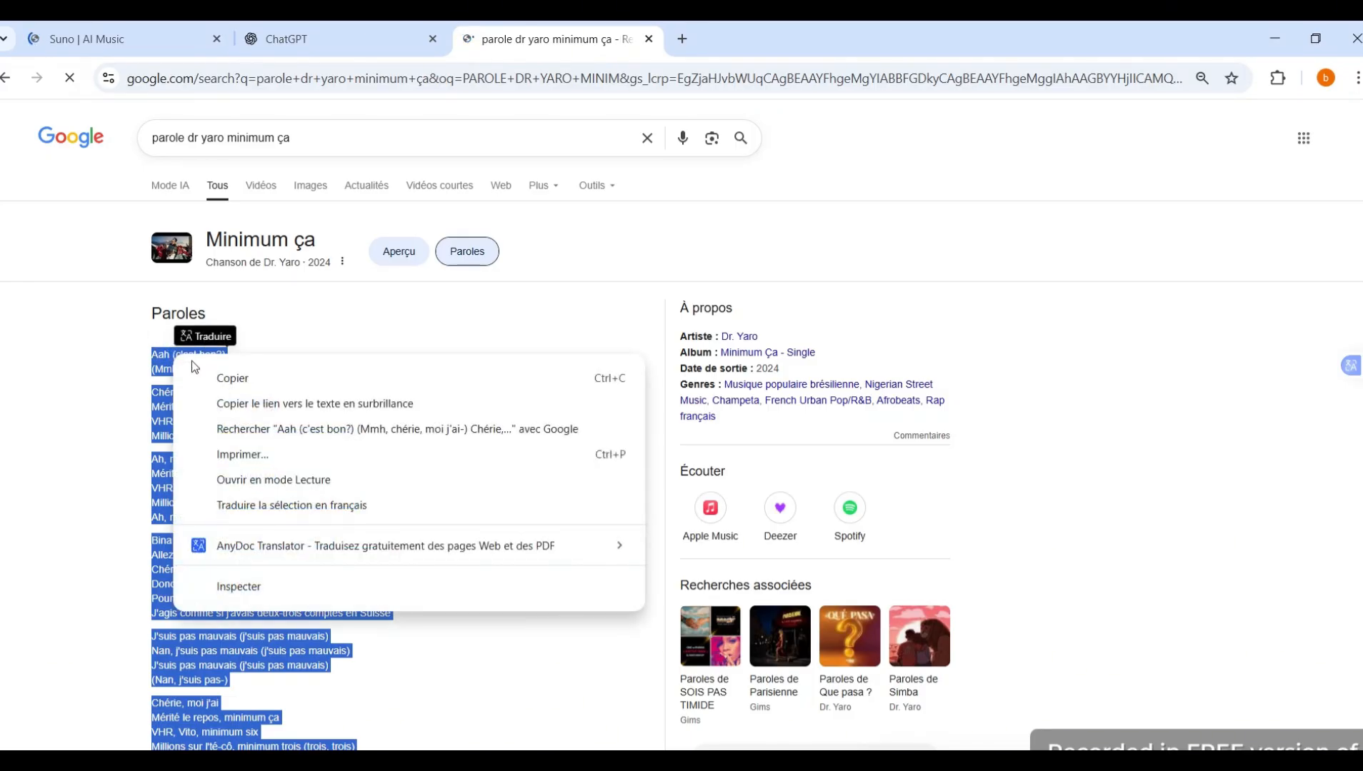
pyautogui.click(207, 377)
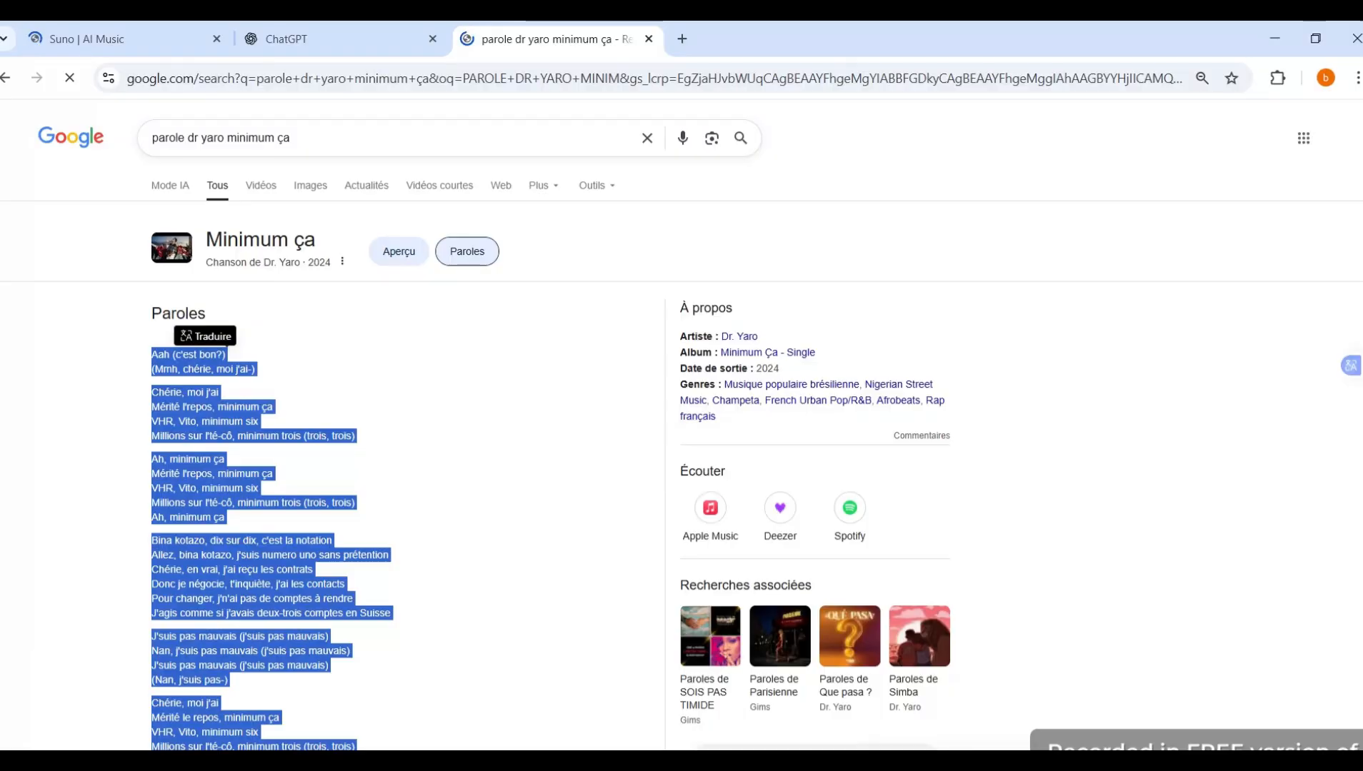
pyautogui.click(929, 761)
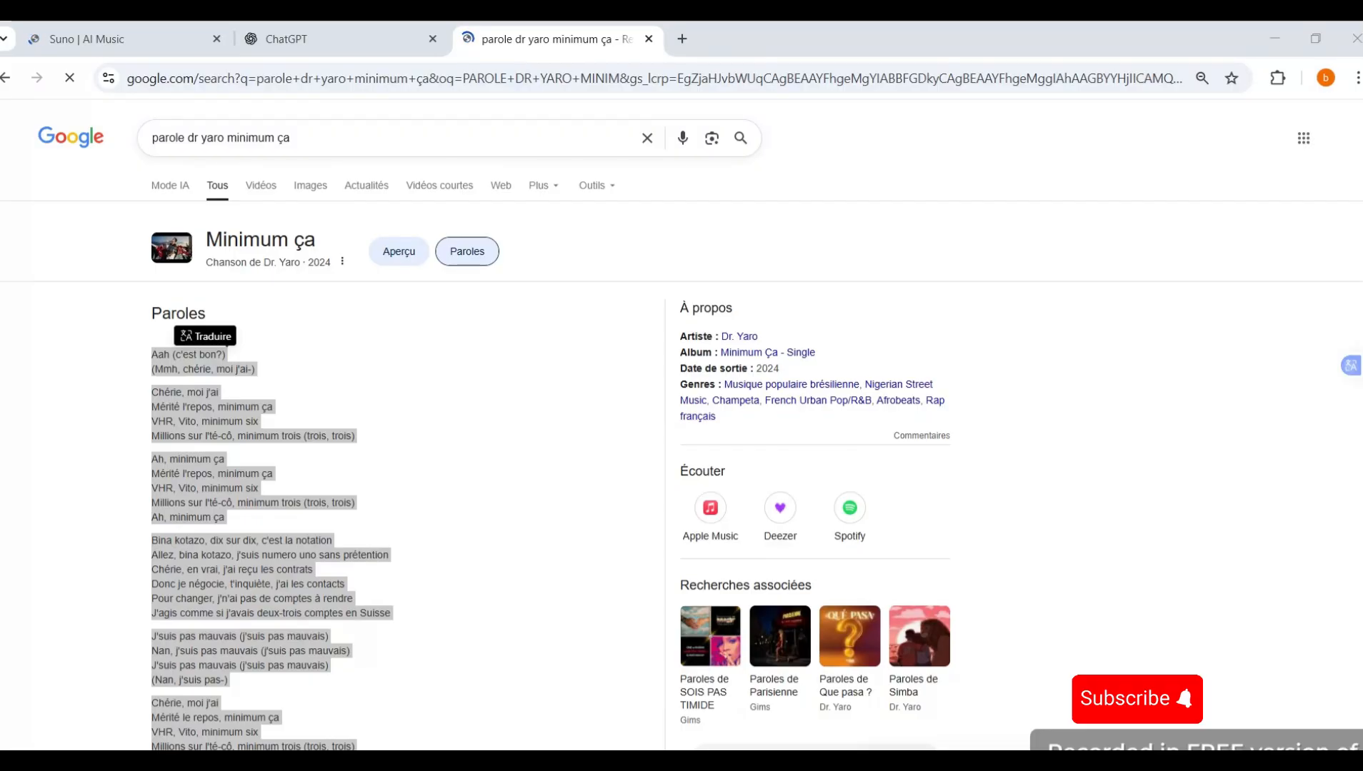
# Return to Suno, paste the copied lyrics as the prompt for a new song and submit it to open the song creation page.
pyautogui.click(133, 35)
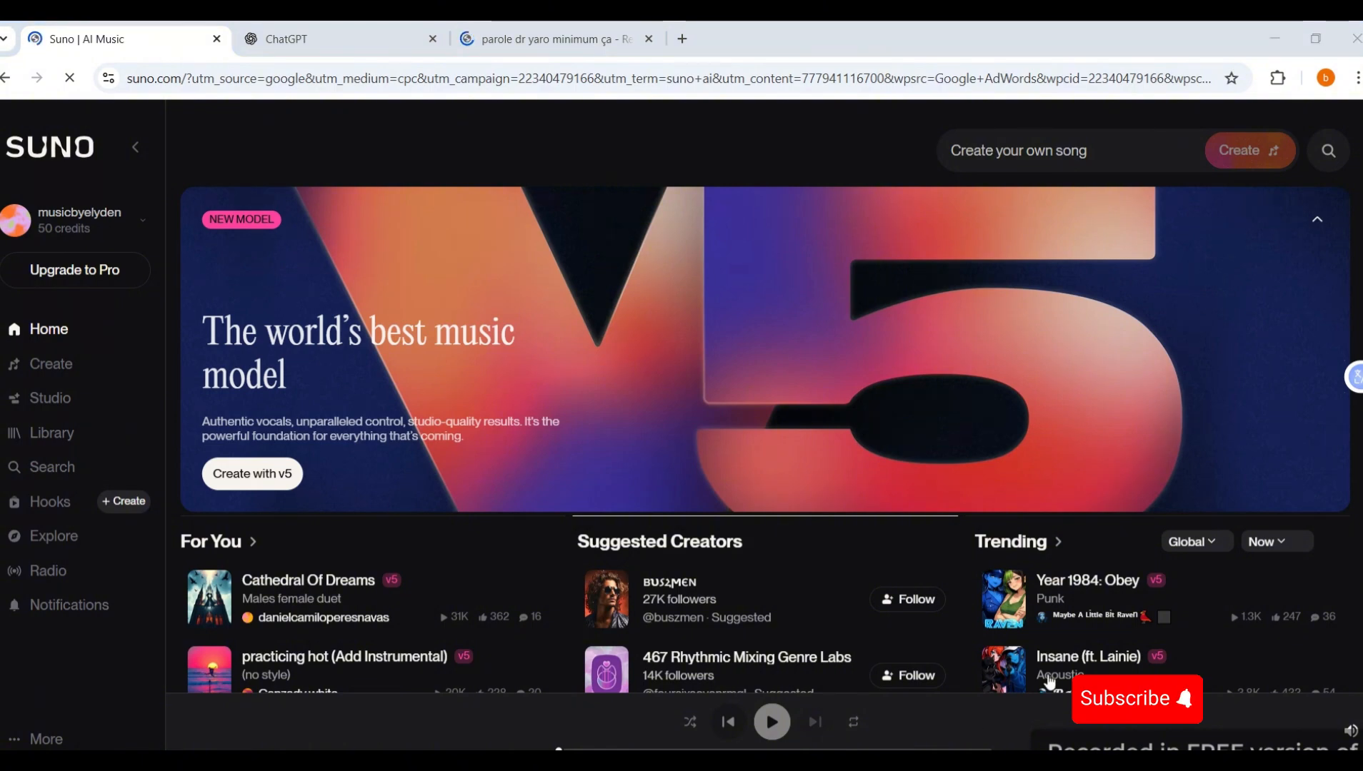
pyautogui.rightClick(955, 152)
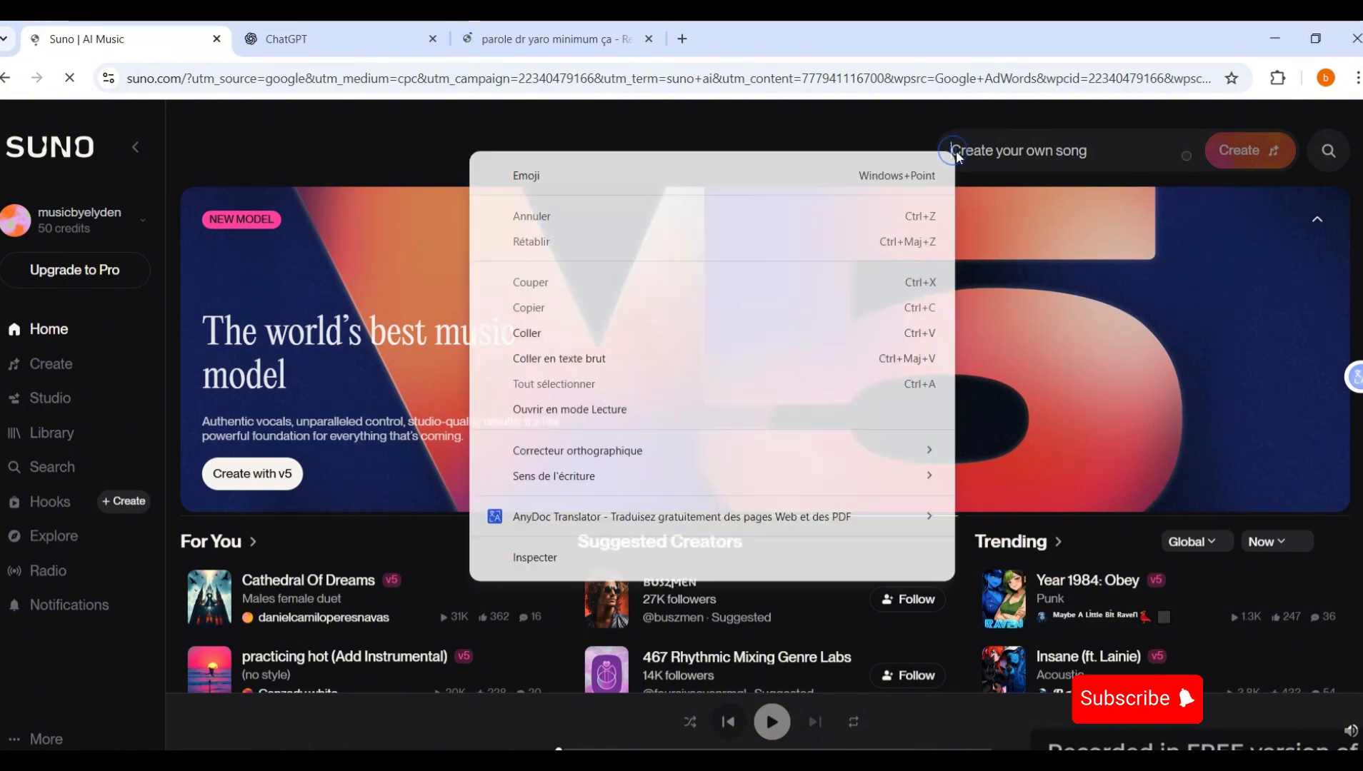
pyautogui.click(536, 330)
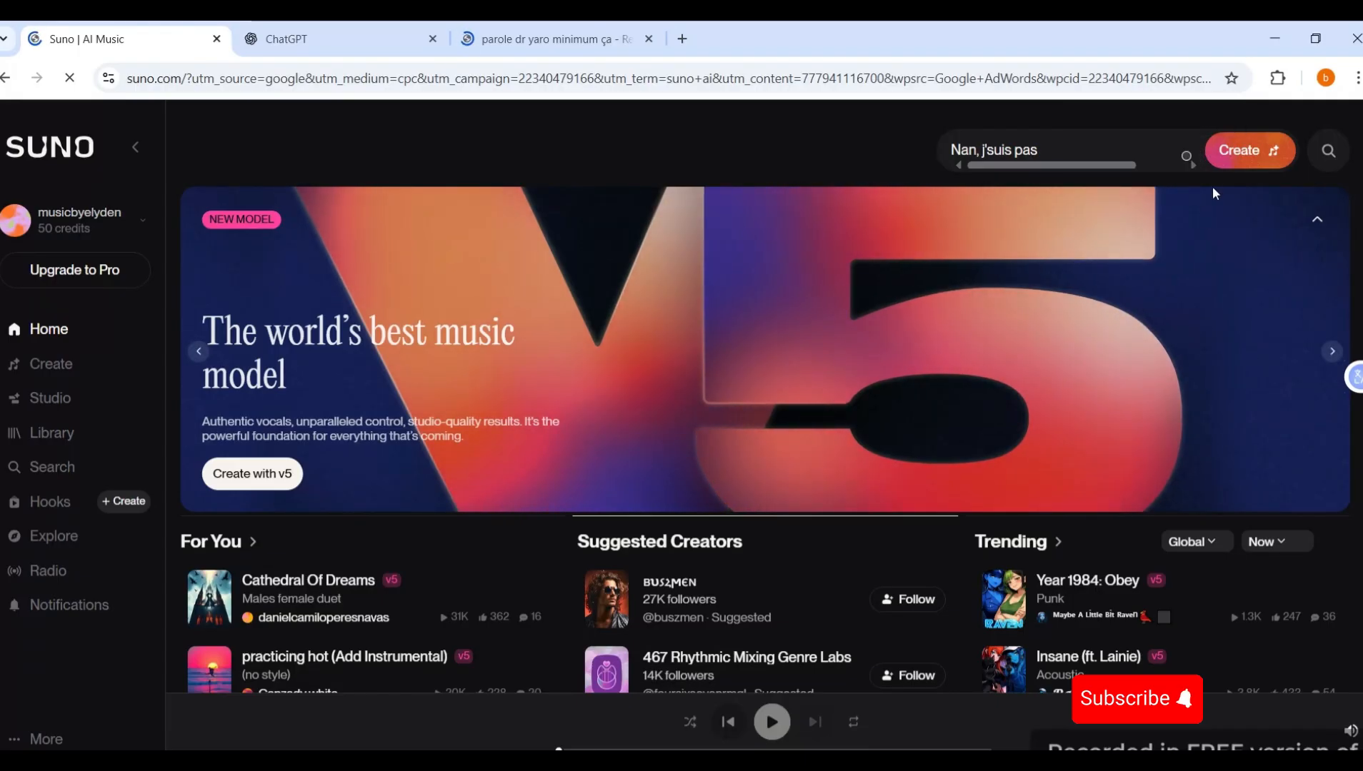
pyautogui.click(1235, 157)
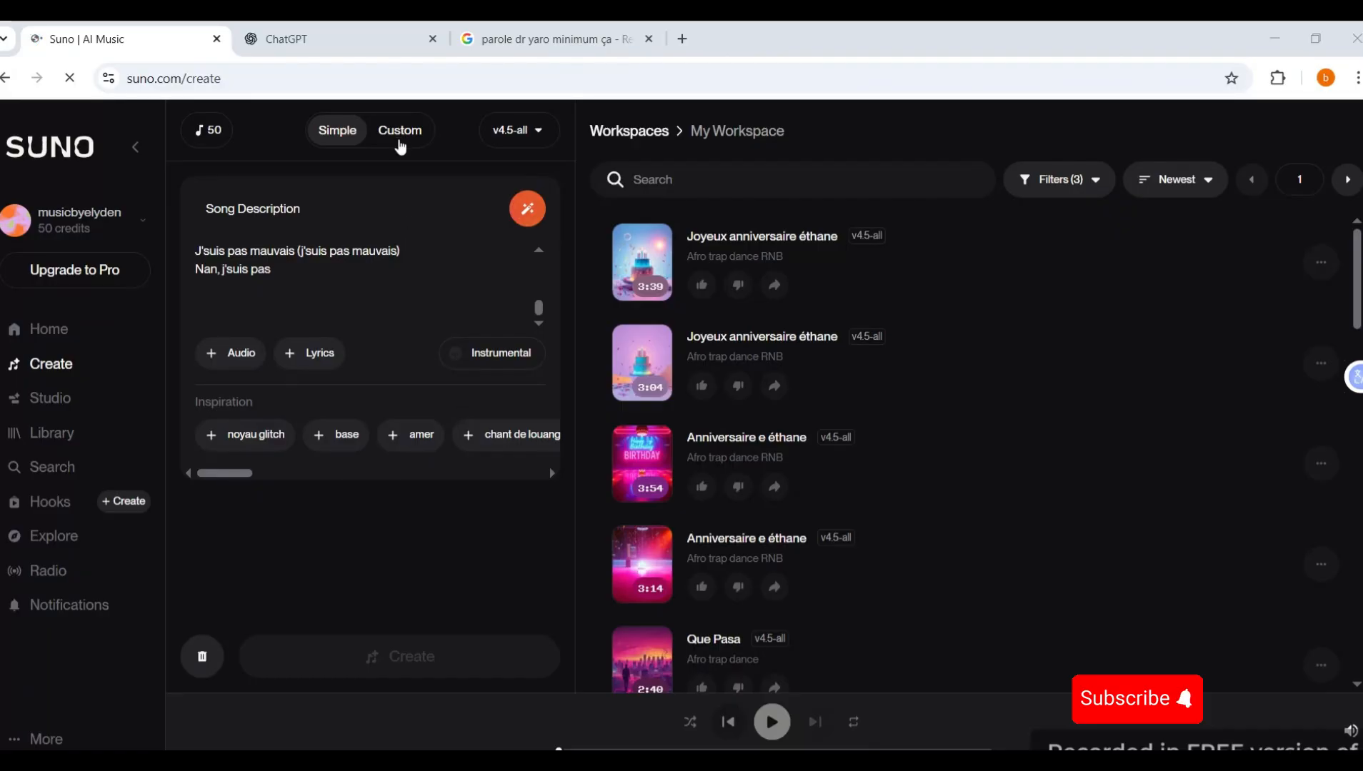
# Switch song creation to Custom mode and paste the copied text as the song's lyrics.
pyautogui.click(399, 140)
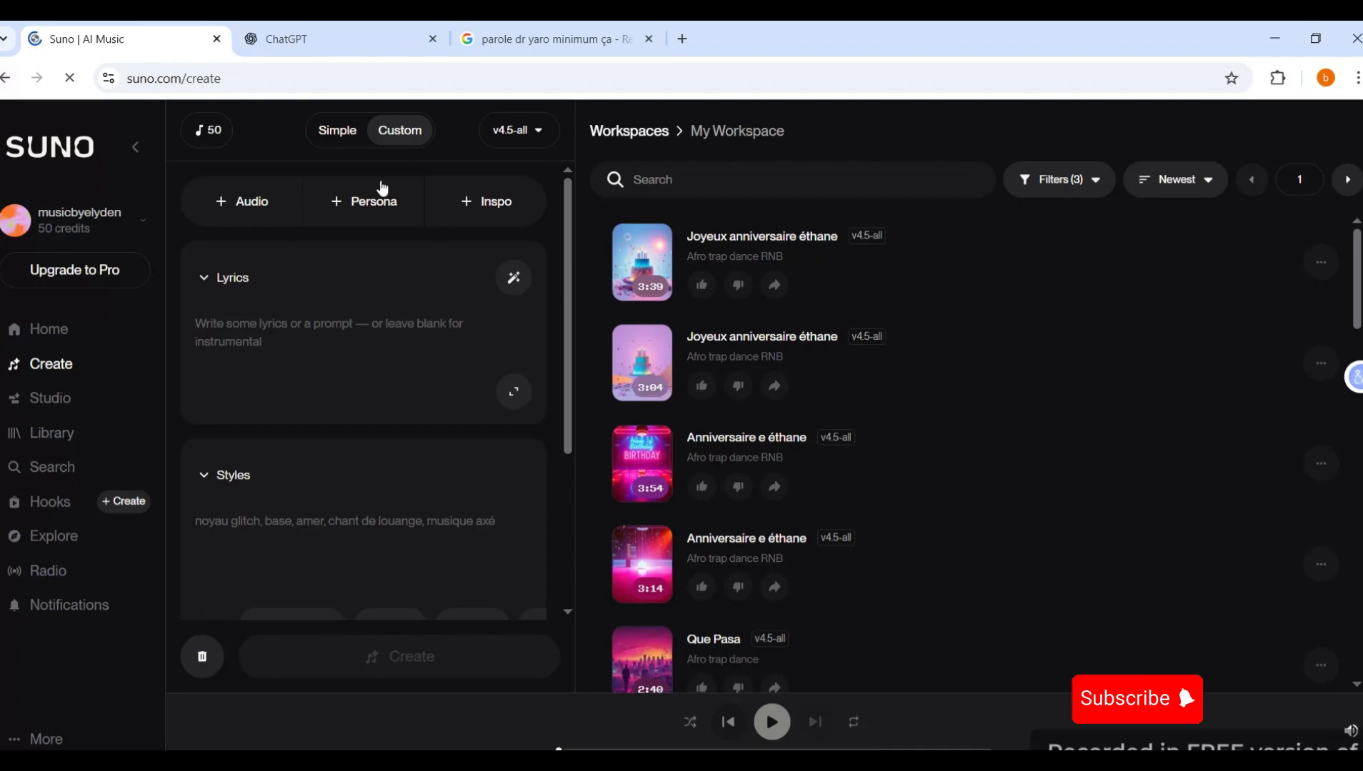
pyautogui.rightClick(215, 328)
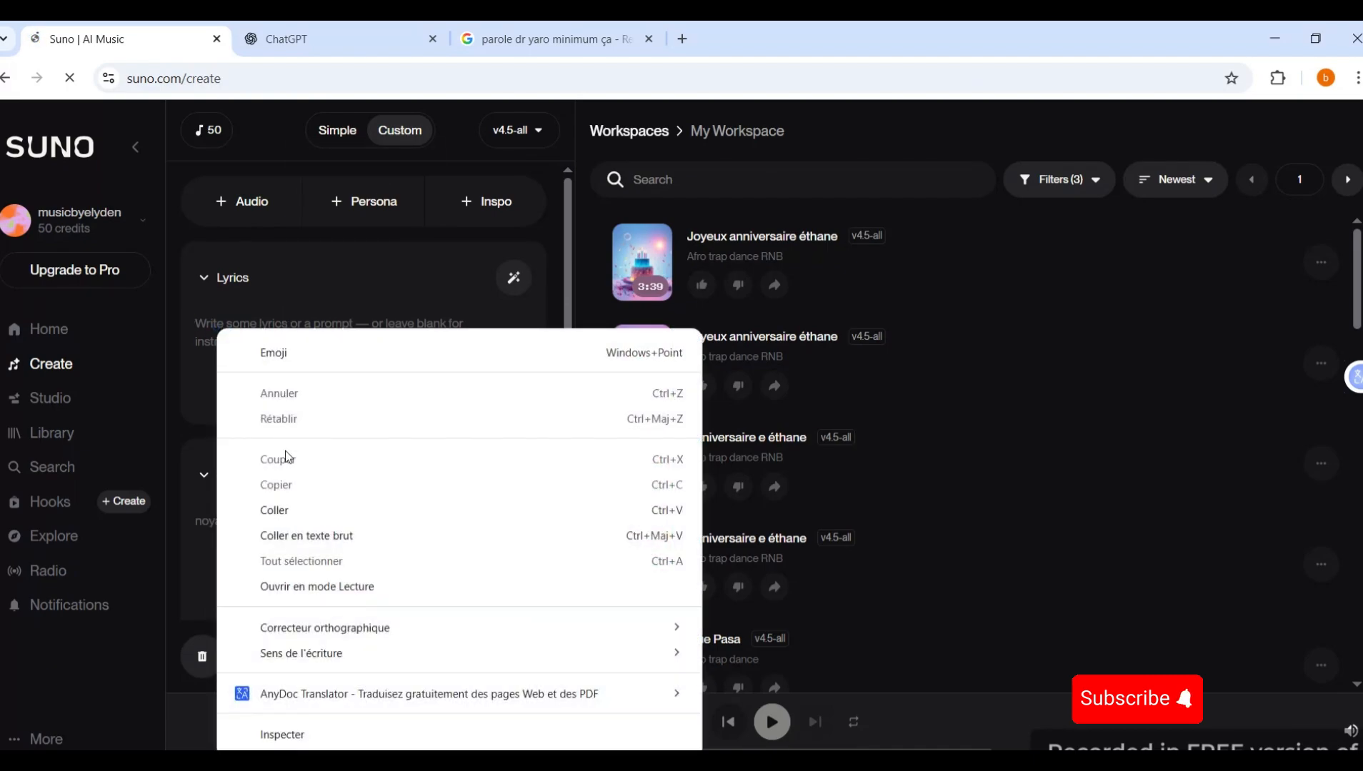
pyautogui.click(290, 508)
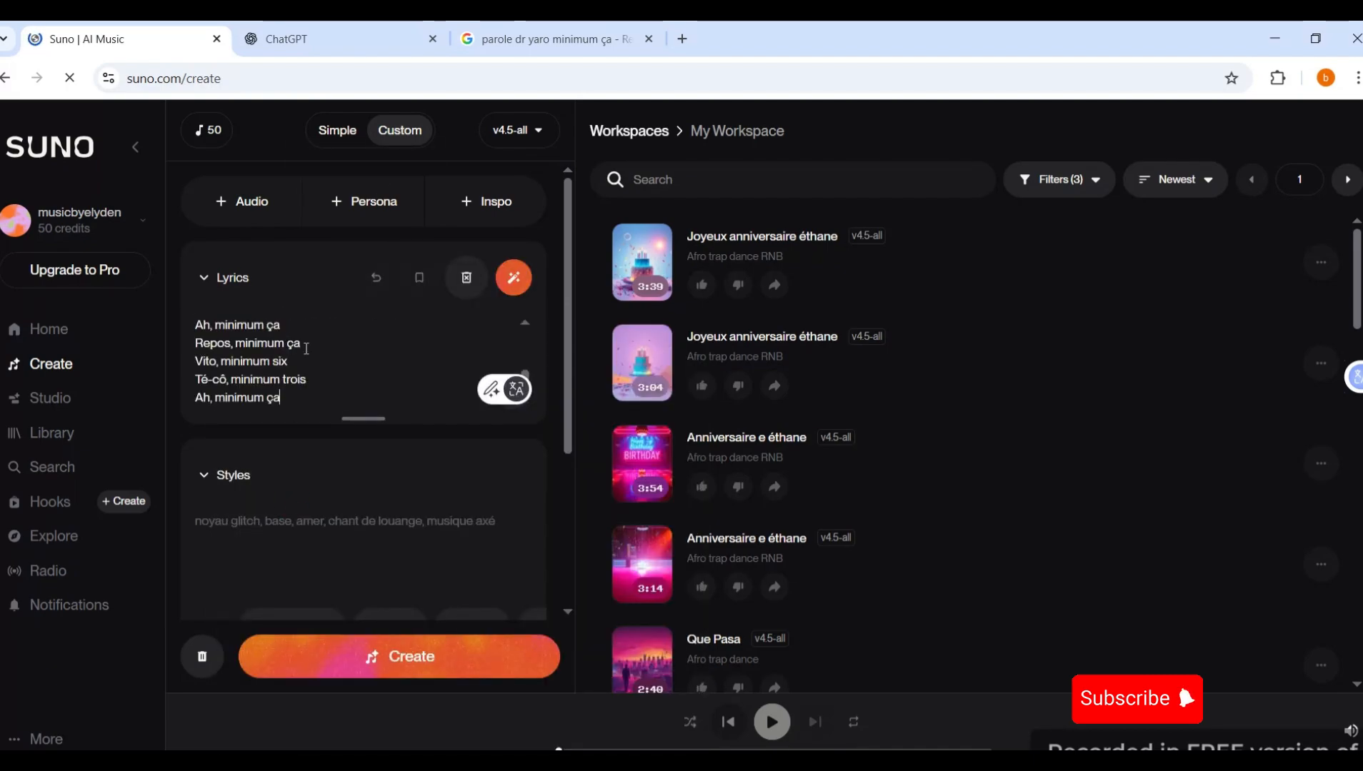
# Set the song's style to "AFRO TRAP DANCE".
pyautogui.click(243, 525)
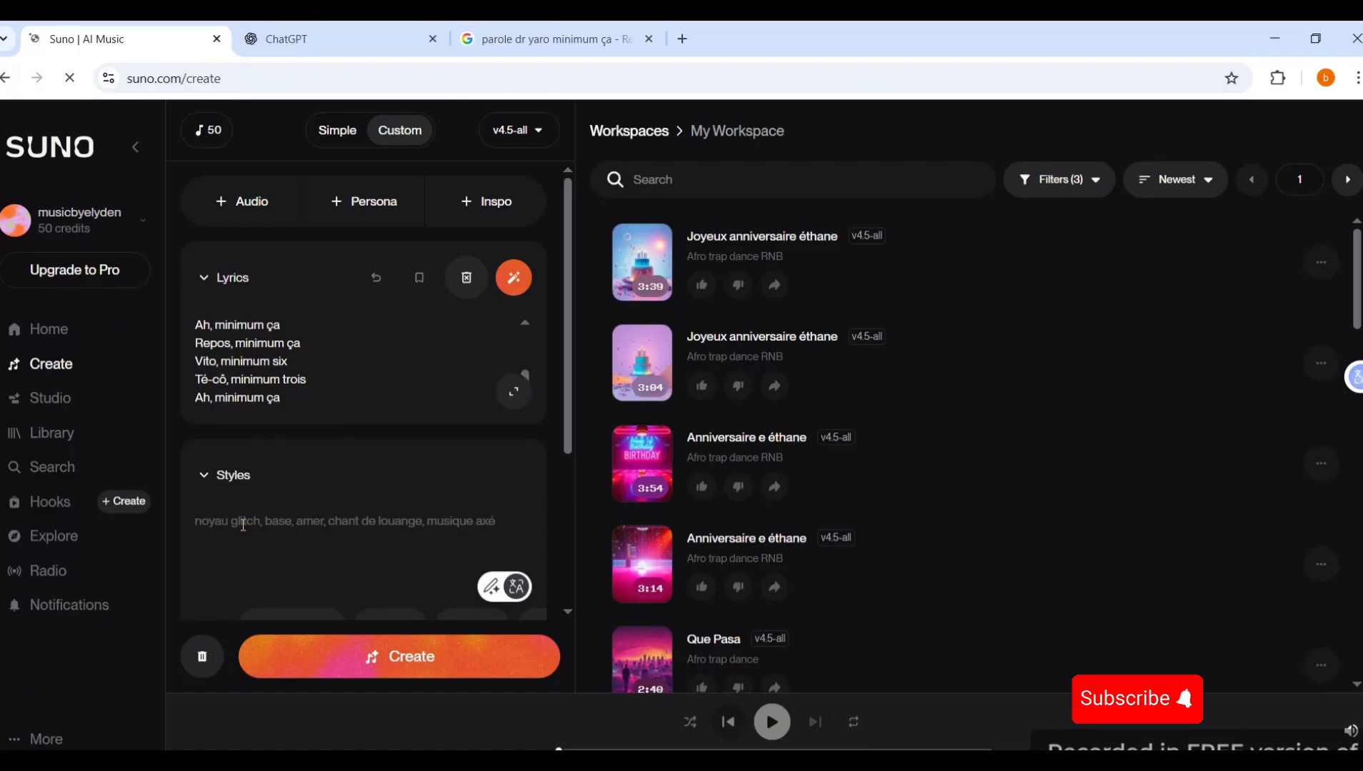
pyautogui.write('A')
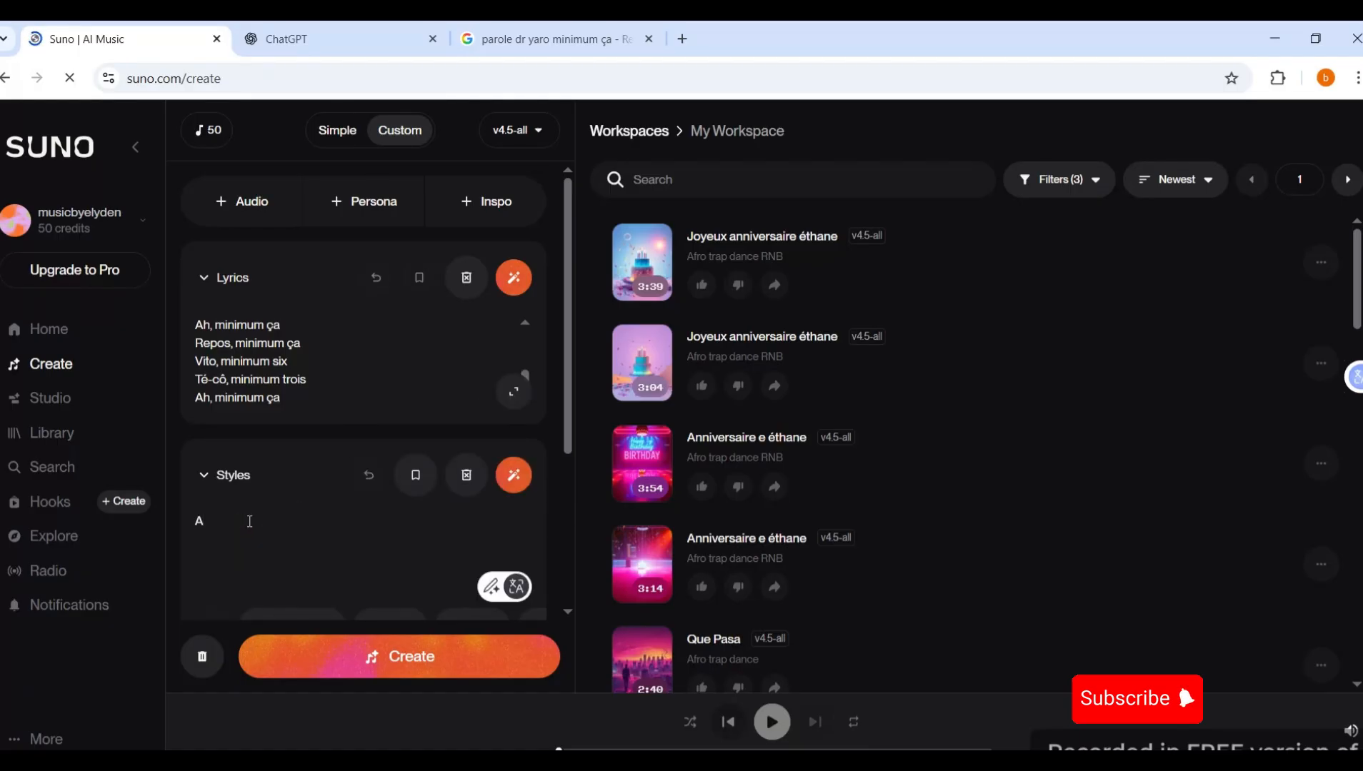
pyautogui.write('FRO TR')
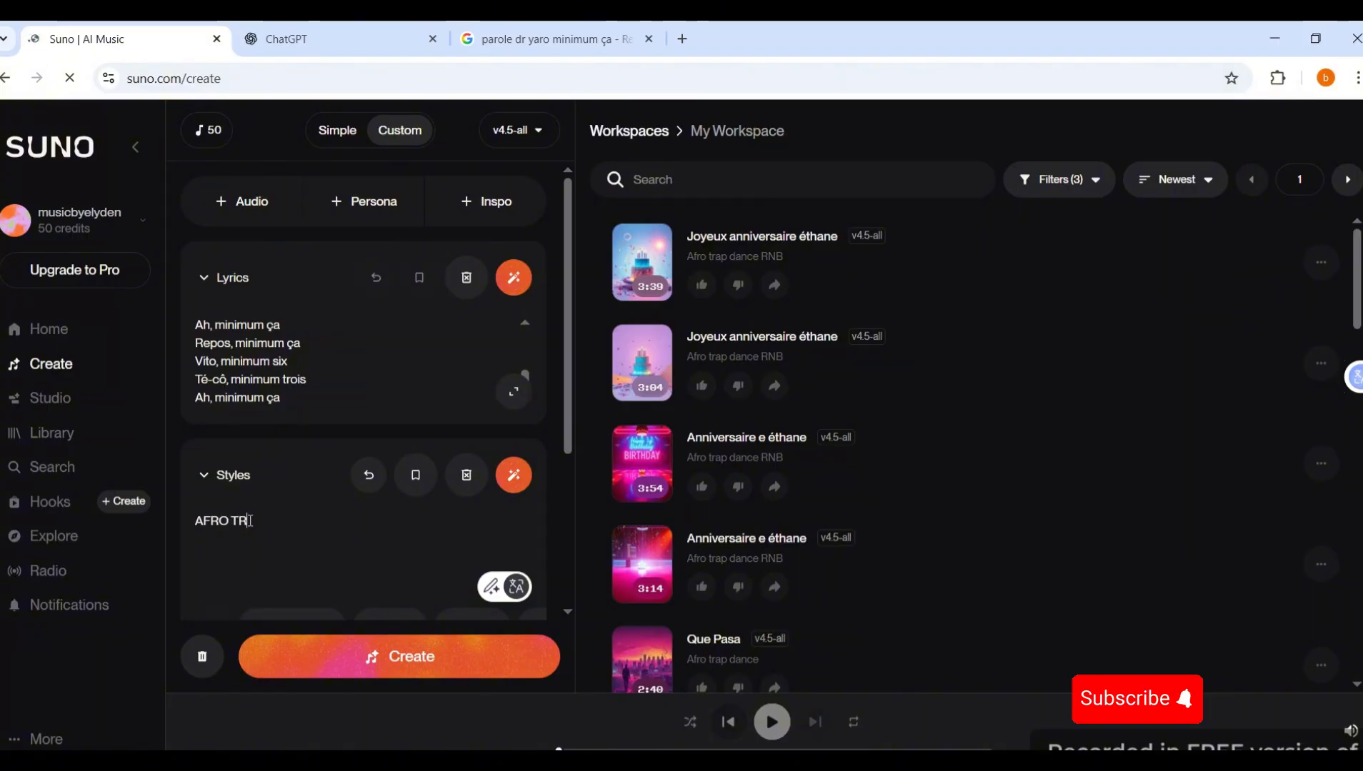
pyautogui.write('AP DANC')
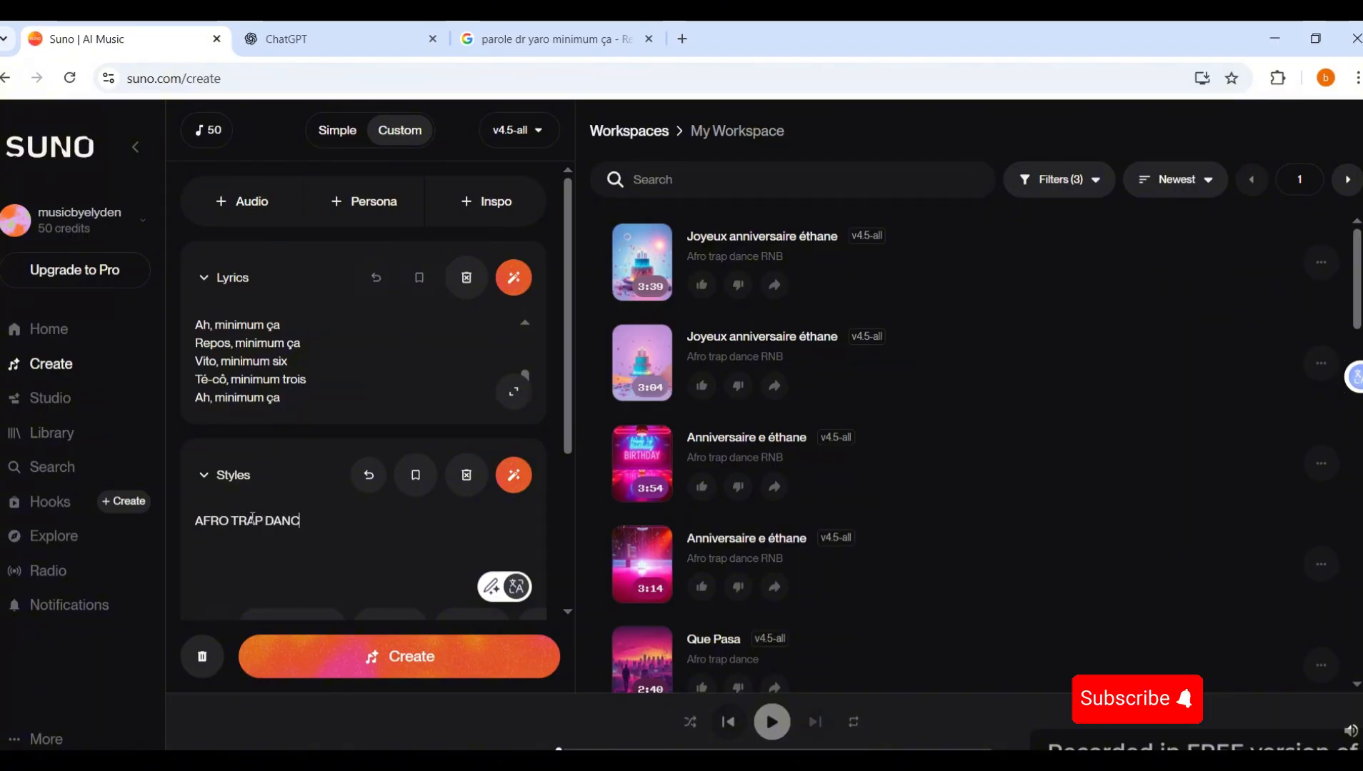
pyautogui.write('E')
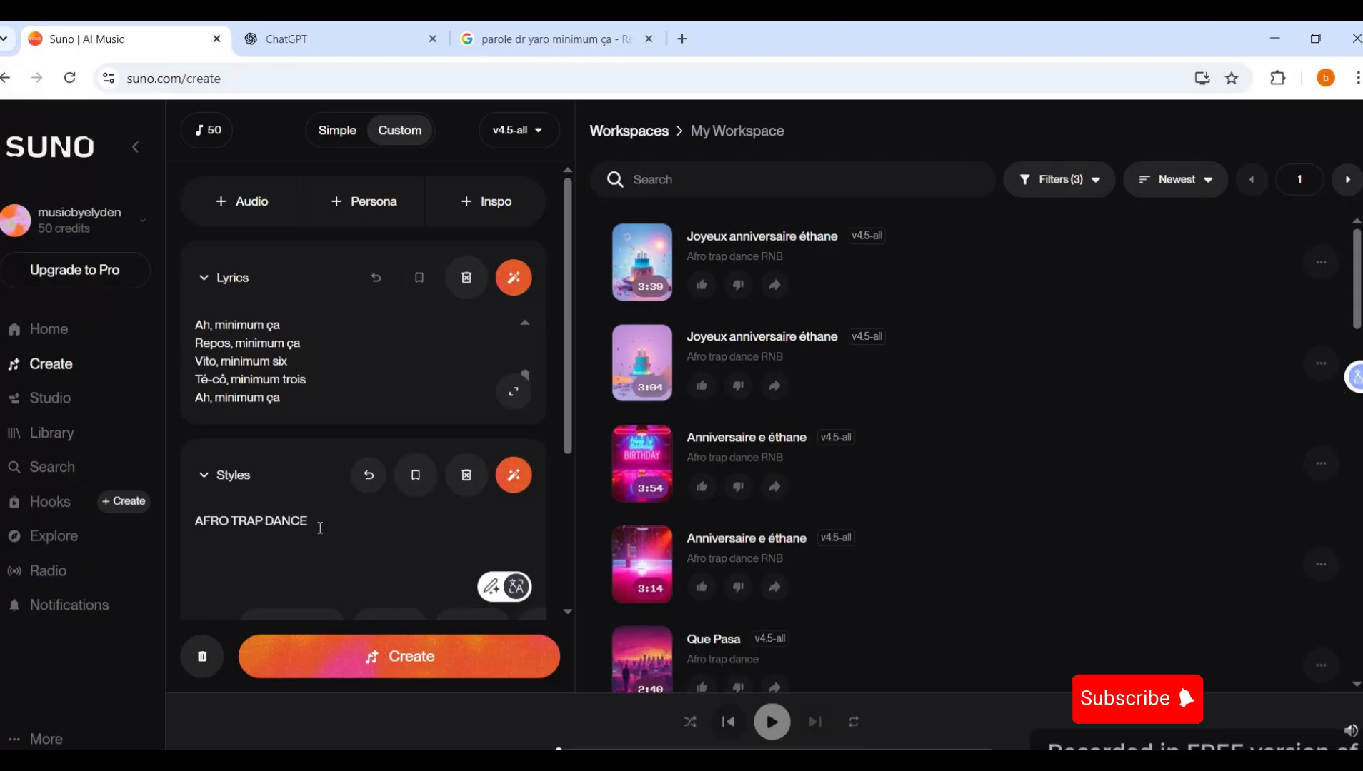
# Title the song "MINIMUM CA" followed by the person's first name.
pyautogui.scroll(-3, 385, 525)
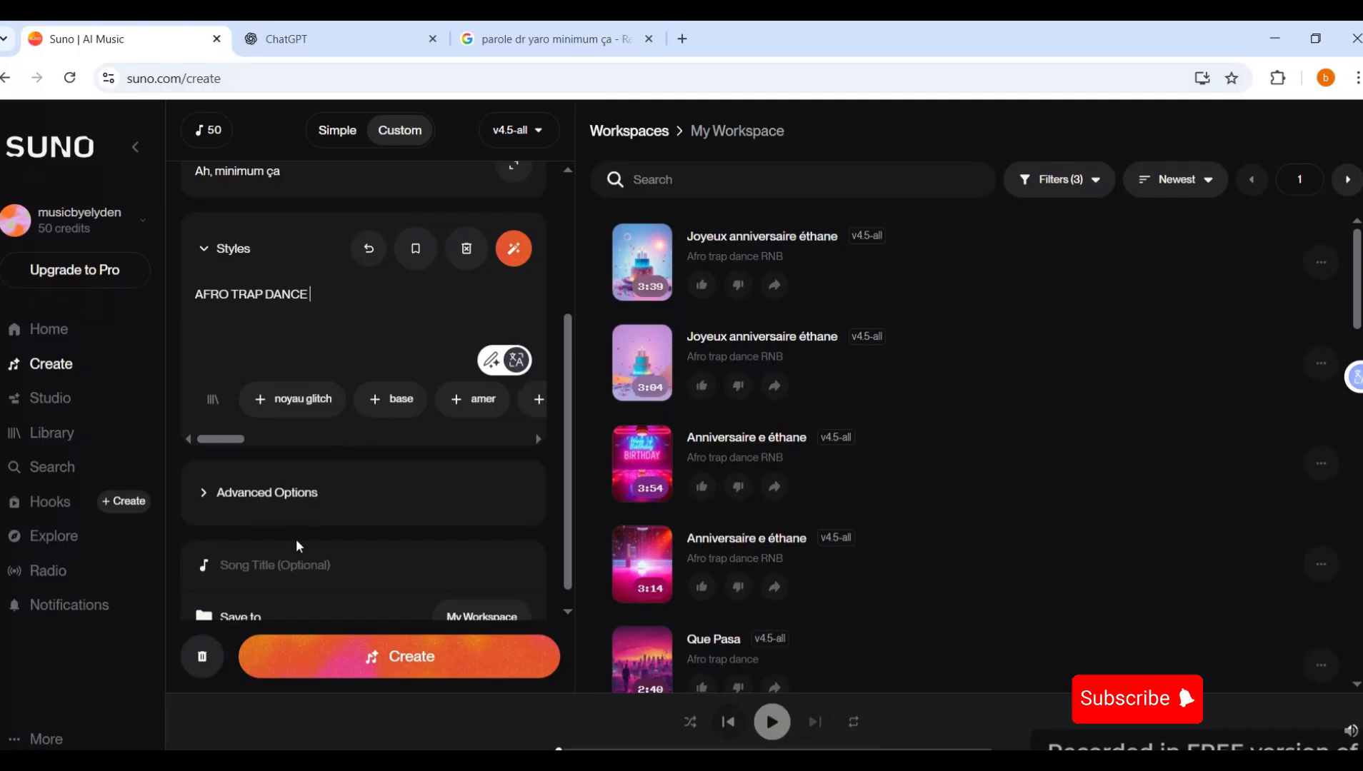
pyautogui.scroll(-1, 289, 542)
pyautogui.write('MINIM')
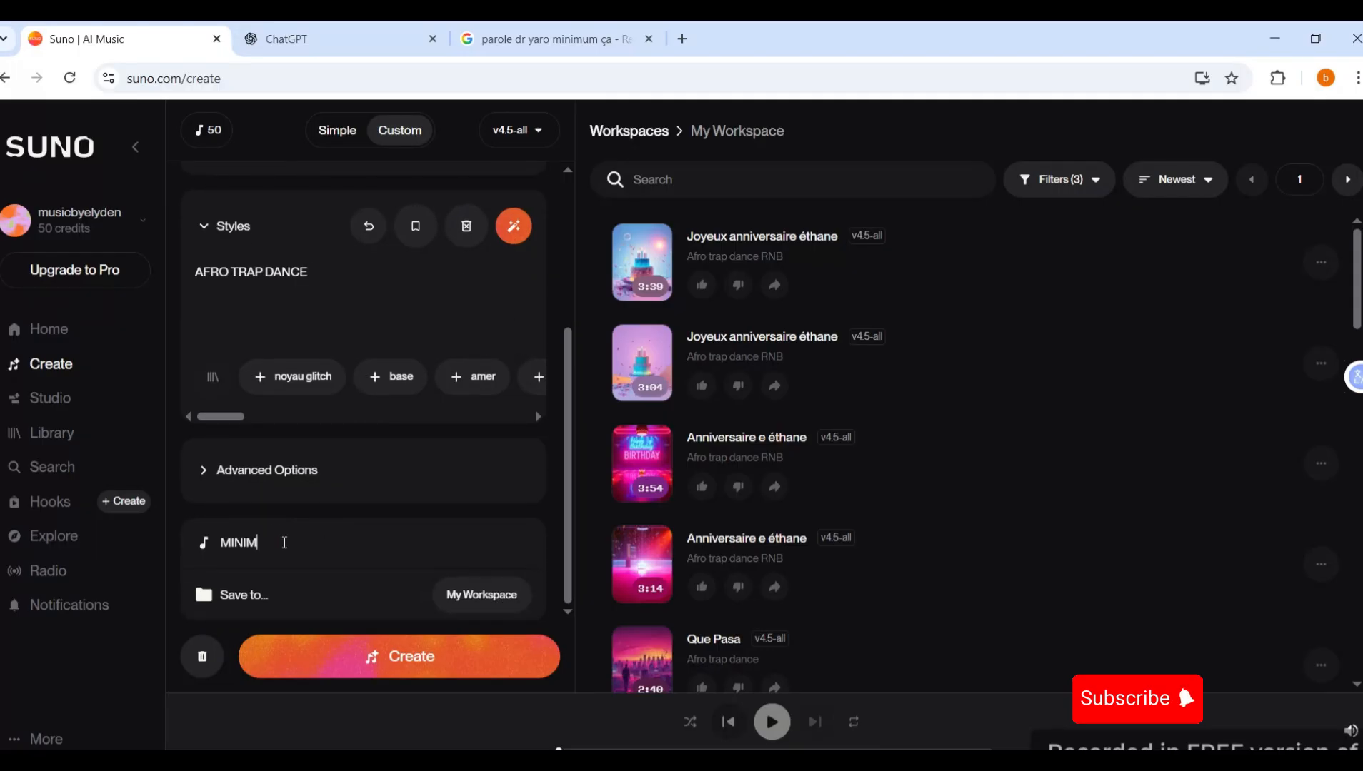
pyautogui.write('UM CA BRANDON')
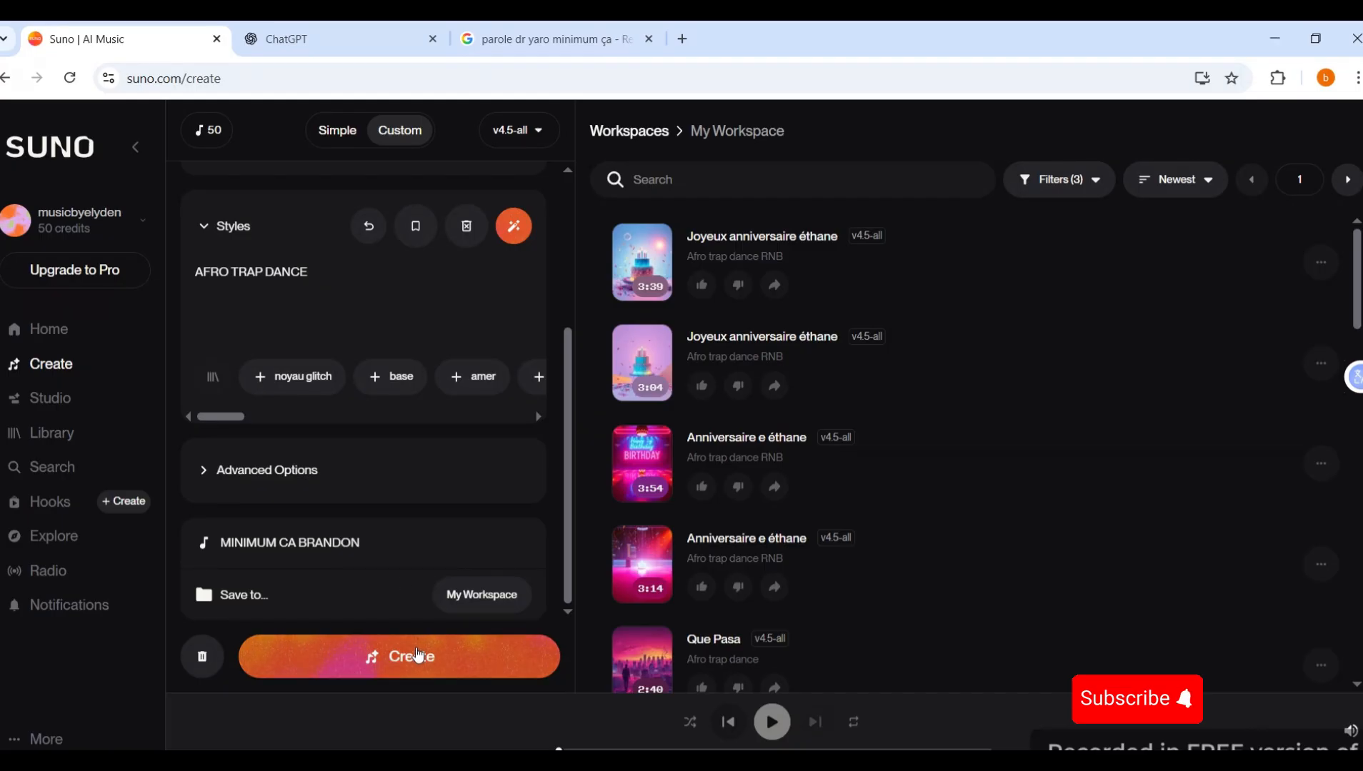
# Check the song's lyrics, style and title, and generate the song from these settings.
pyautogui.scroll(4, 342, 400)
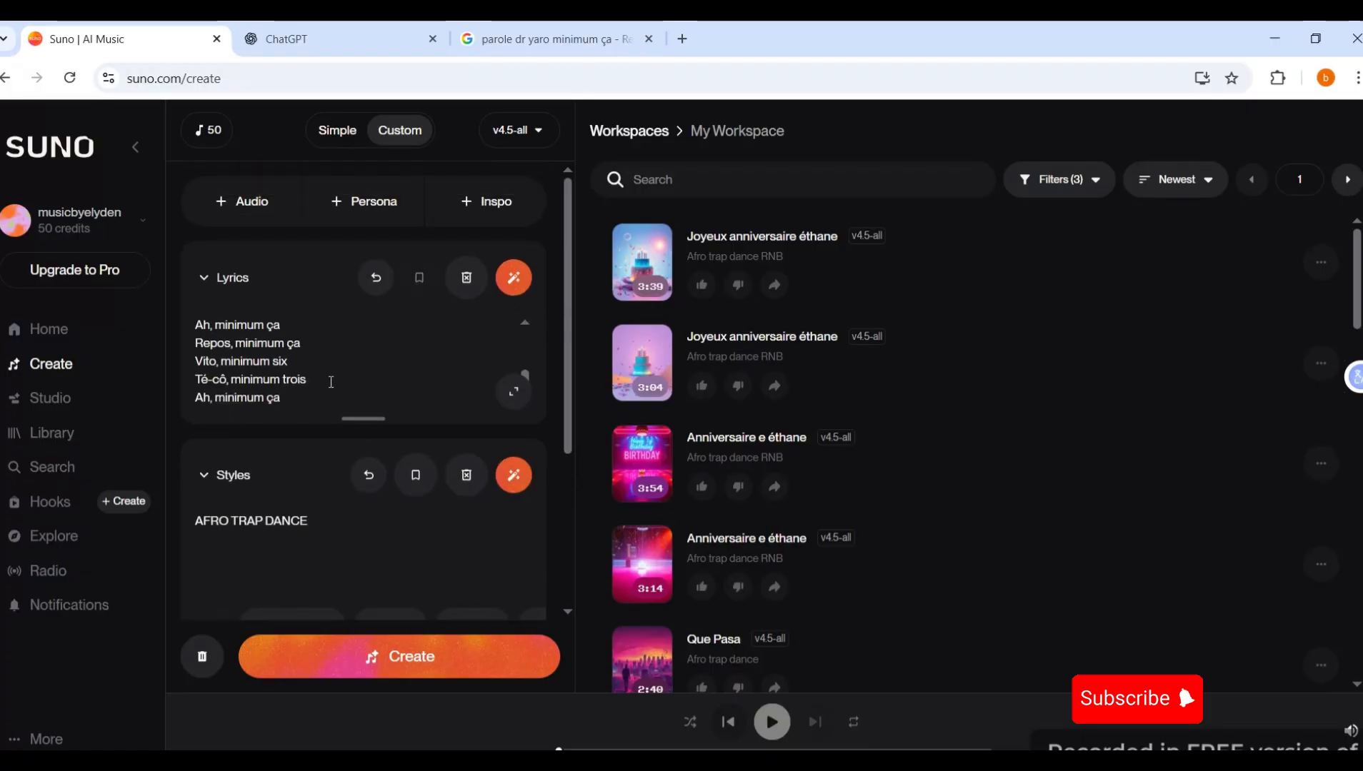
pyautogui.scroll(-3, 303, 354)
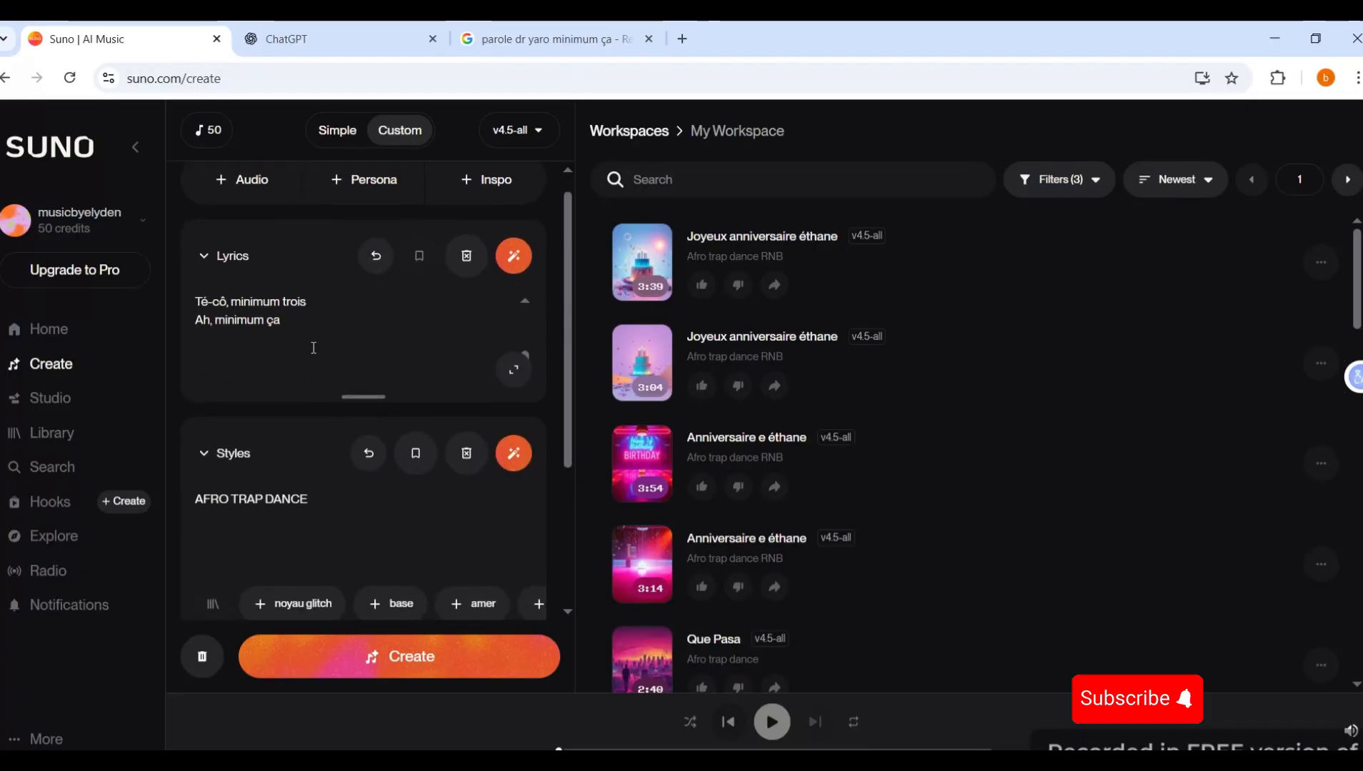
pyautogui.scroll(-3, 313, 348)
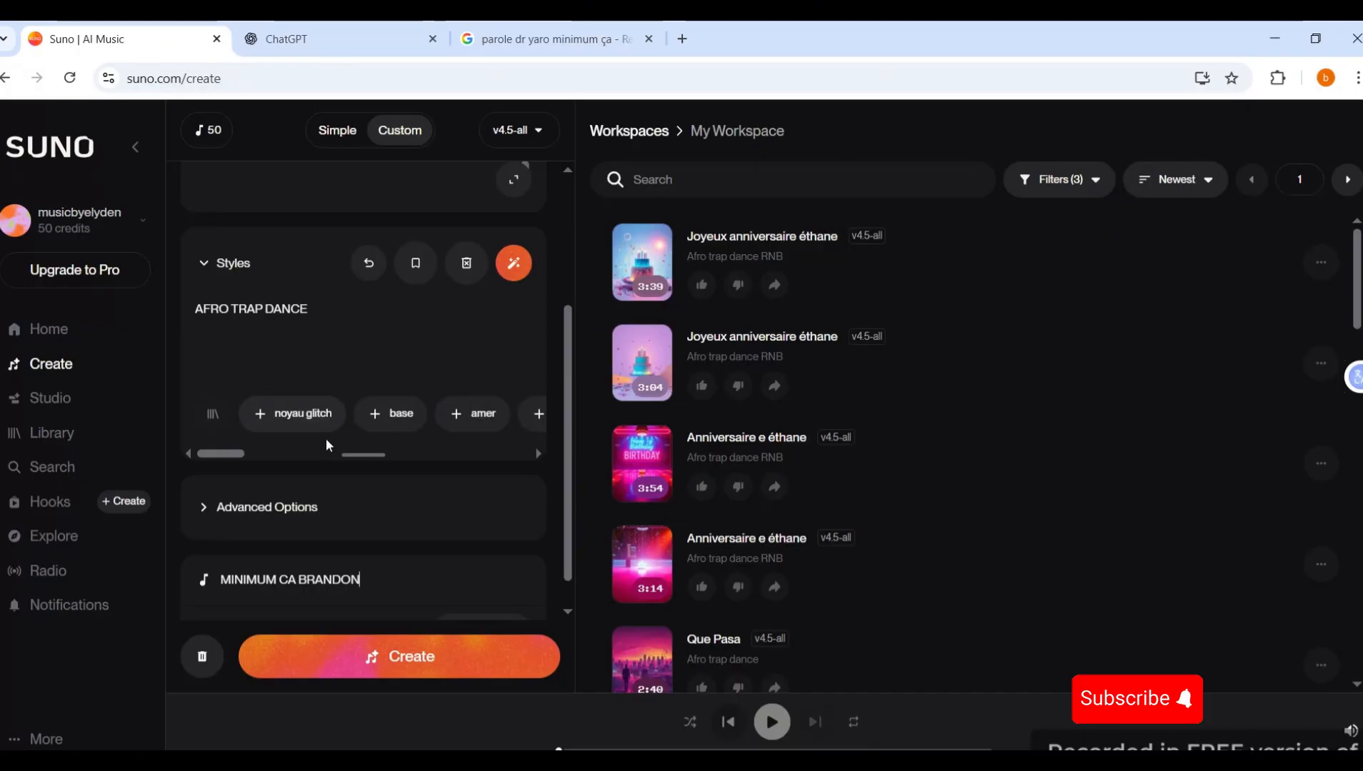
pyautogui.scroll(-1, 327, 439)
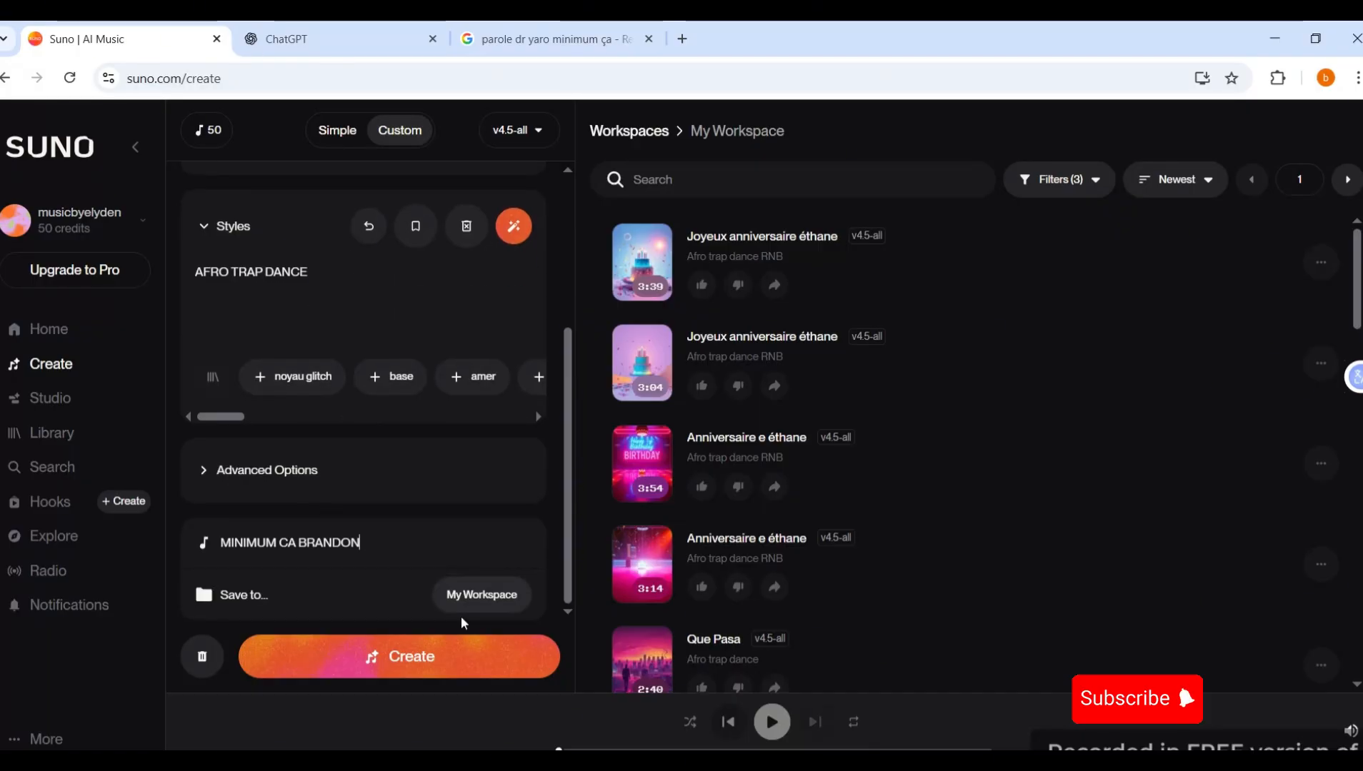
pyautogui.click(404, 663)
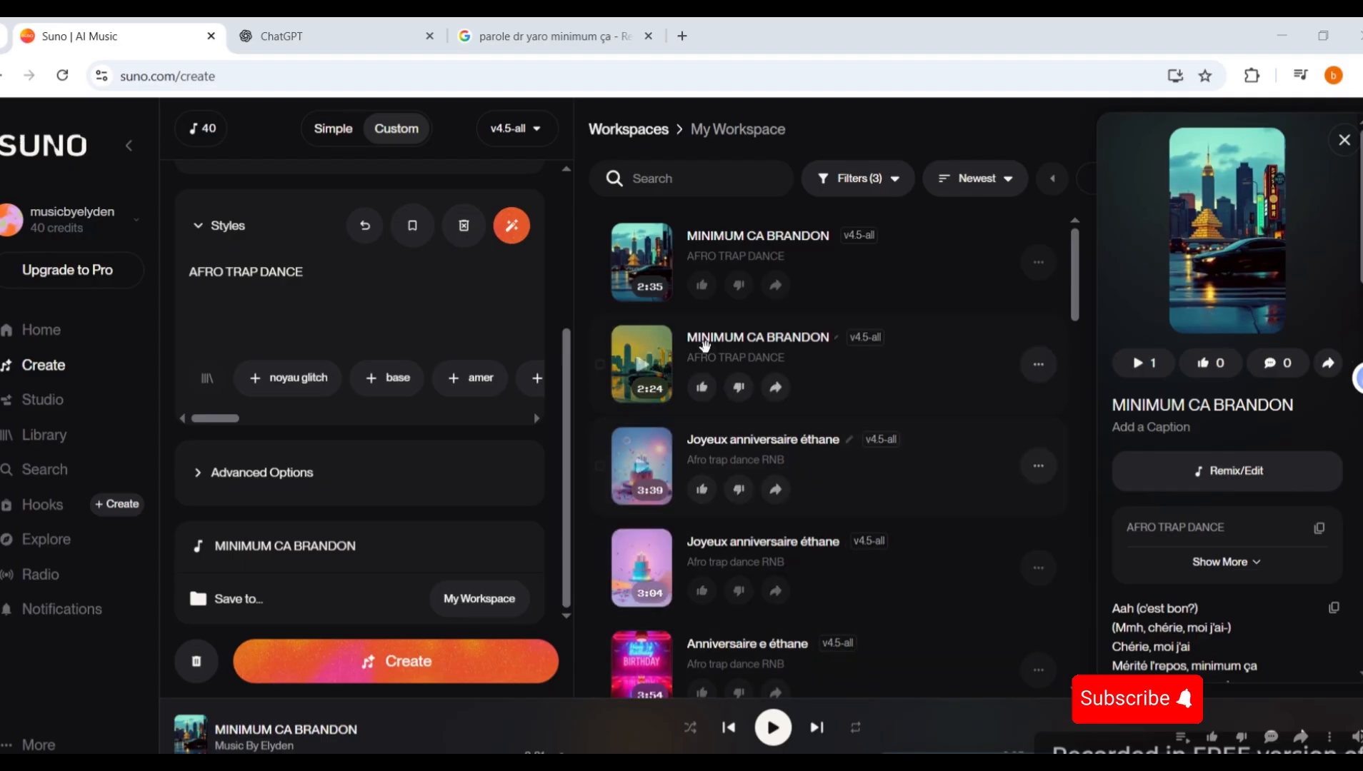
# Play a preview of the 2:35 version of the new song, pause it and download that version as MP3 audio.
pyautogui.click(646, 264)
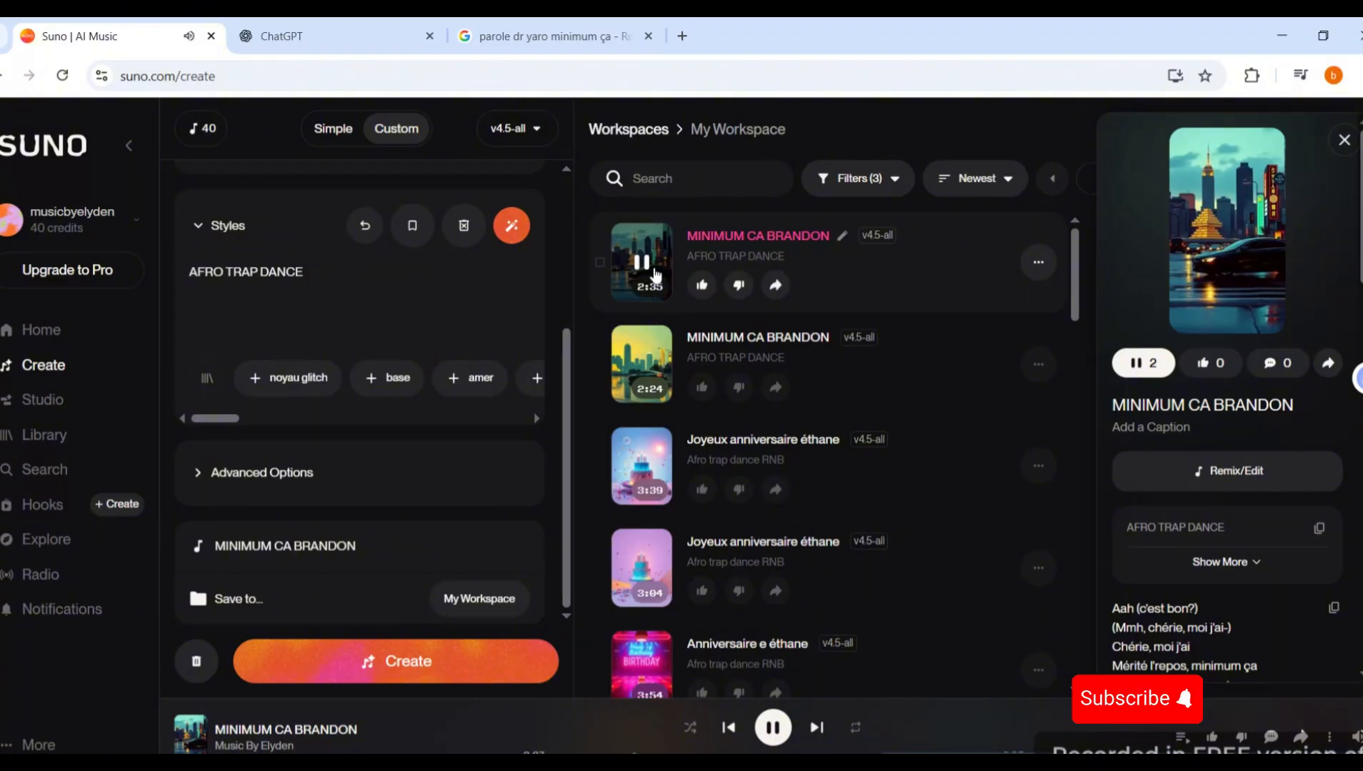
pyautogui.click(642, 263)
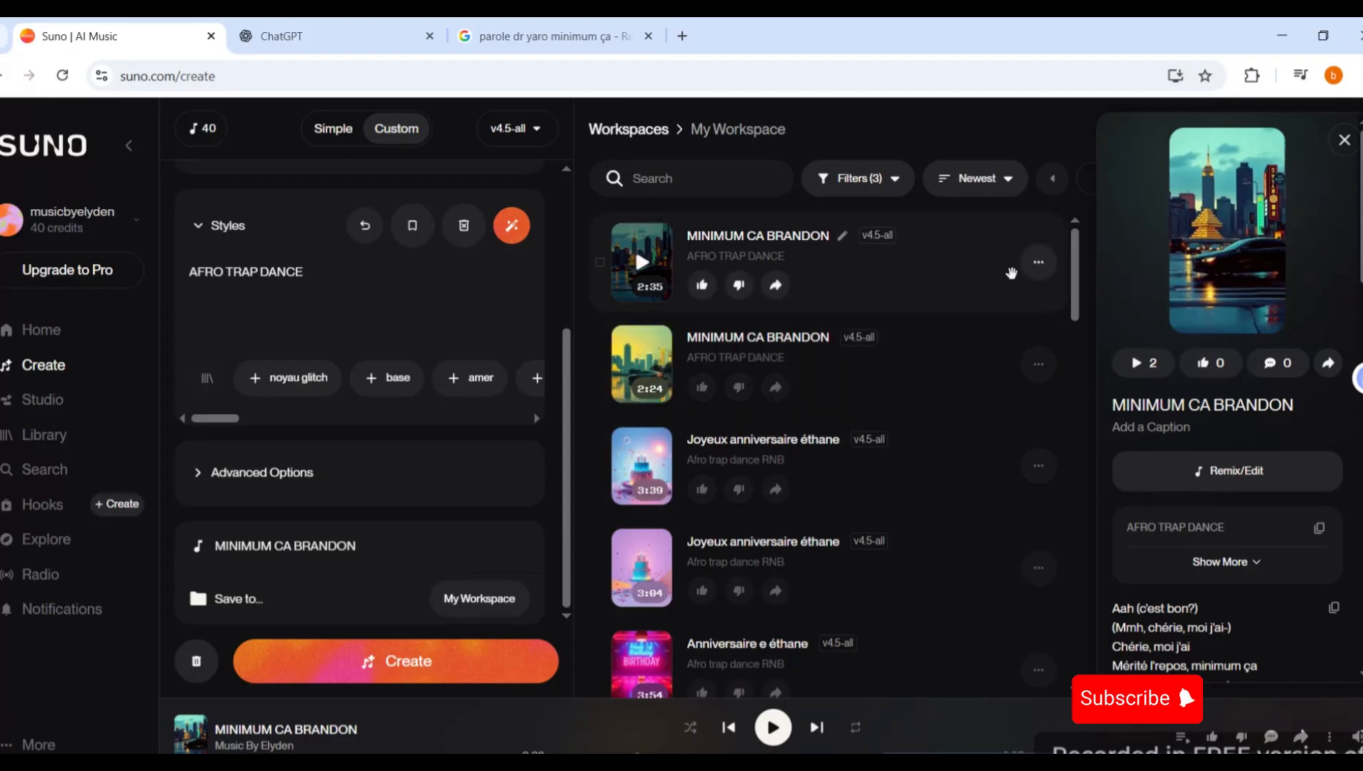
pyautogui.click(1043, 278)
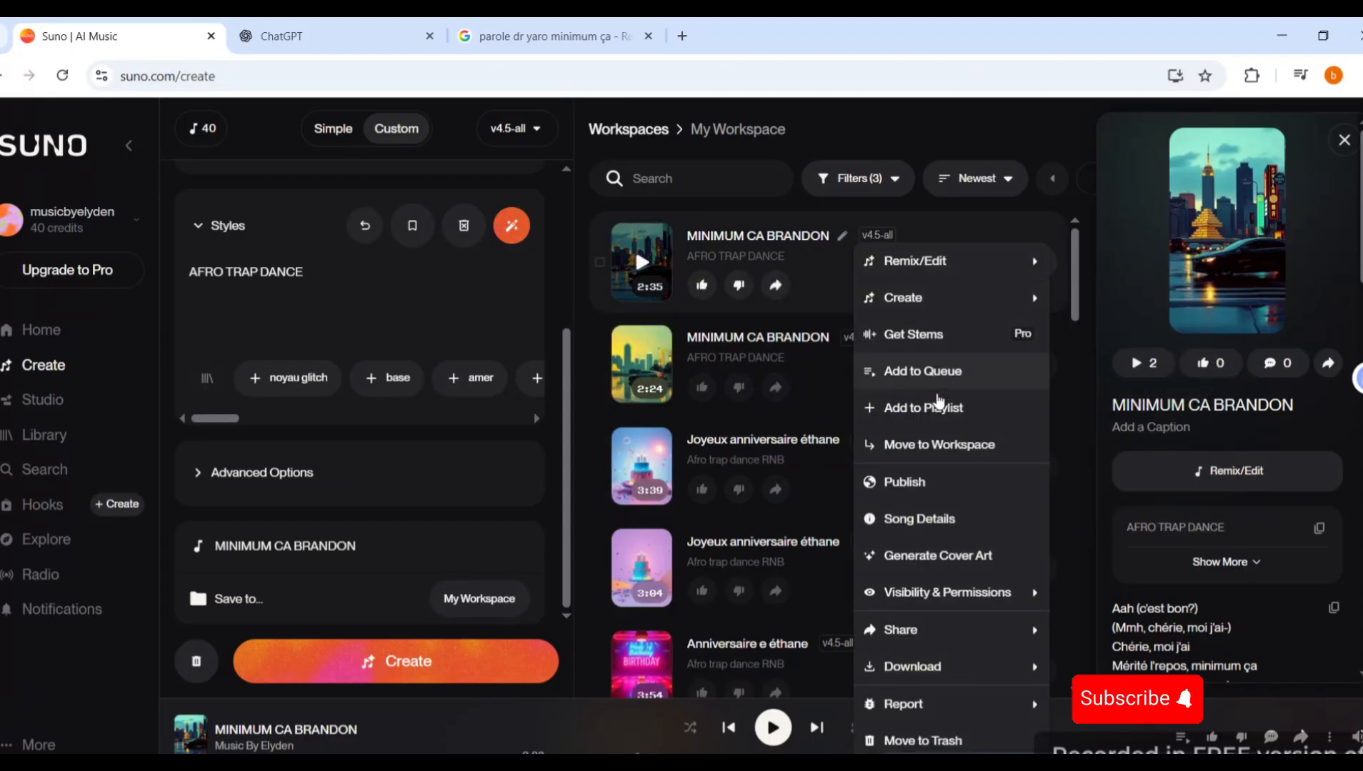
pyautogui.moveTo(936, 666)
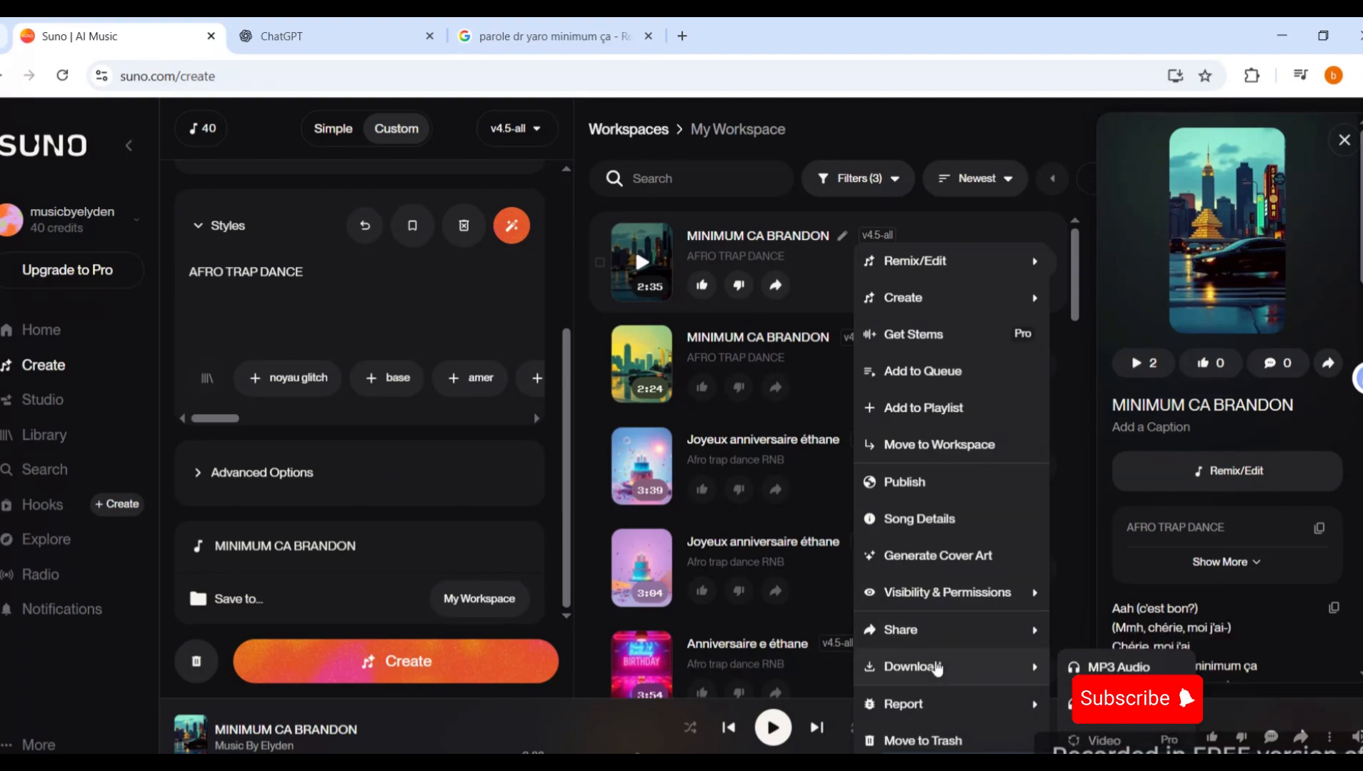
pyautogui.moveTo(904, 275)
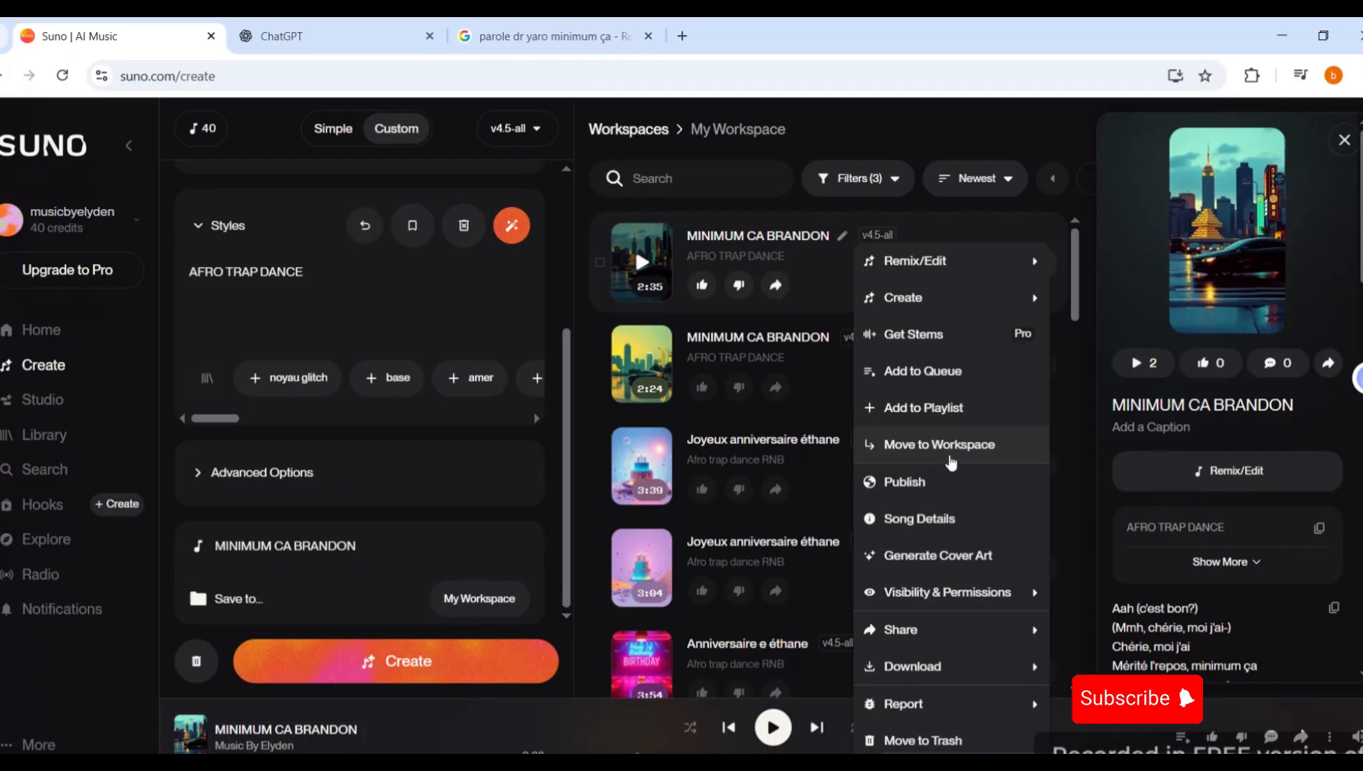
pyautogui.click(1110, 666)
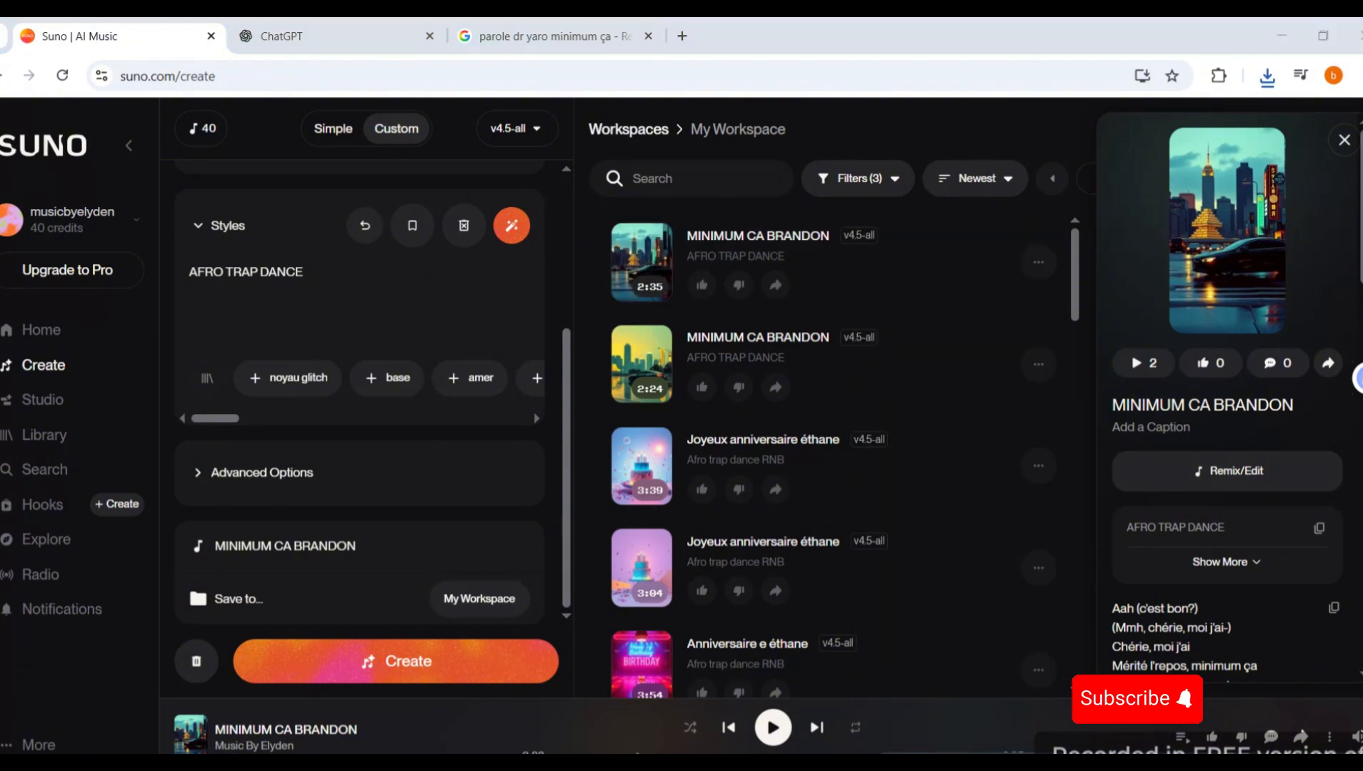